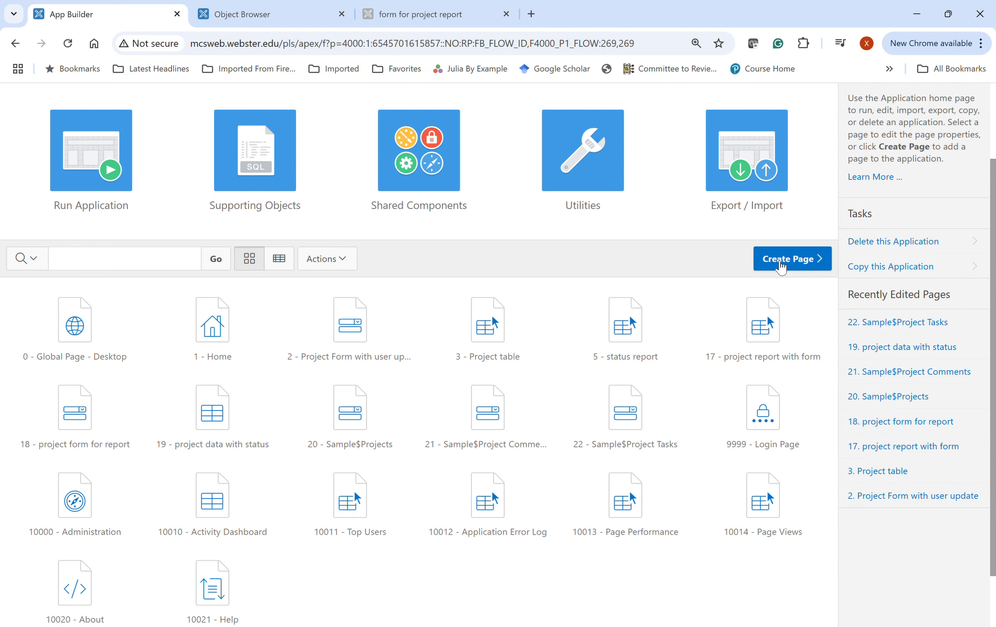
Start creating a new form page of the Report with Form on Table type
left_click(781, 262)
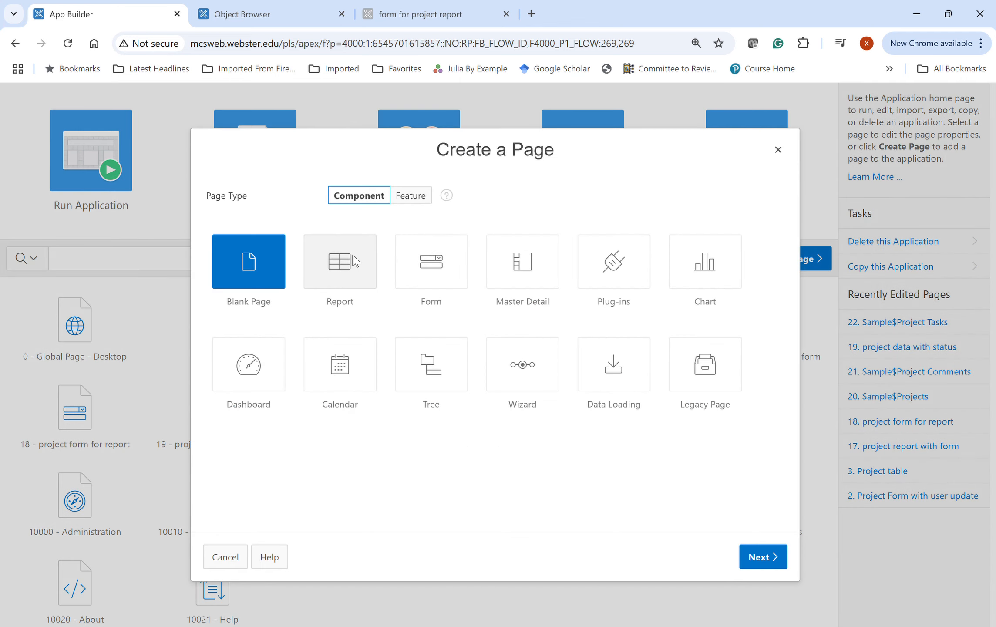
left_click(437, 280)
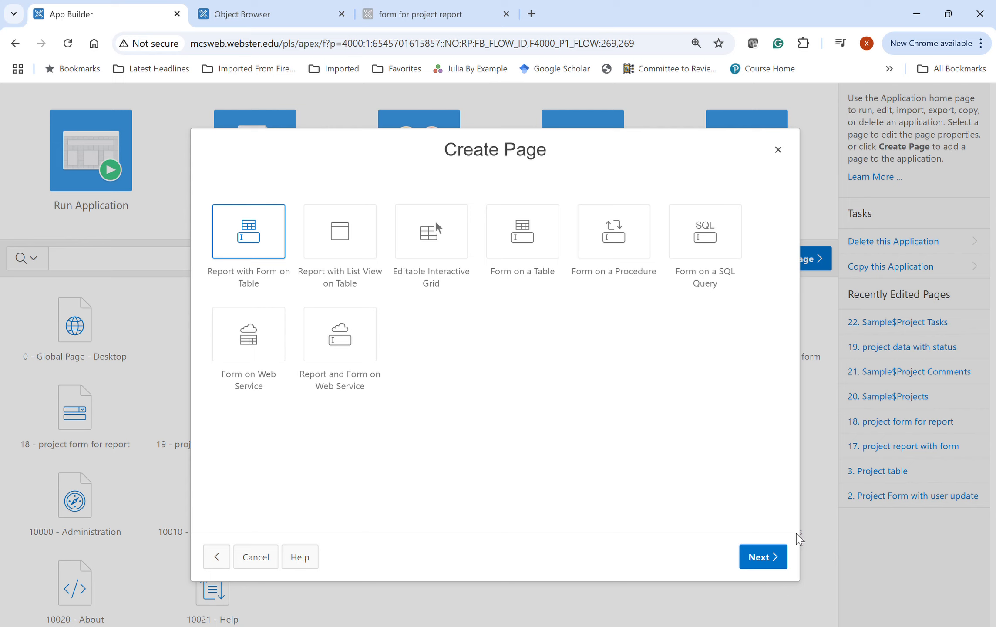
left_click(773, 556)
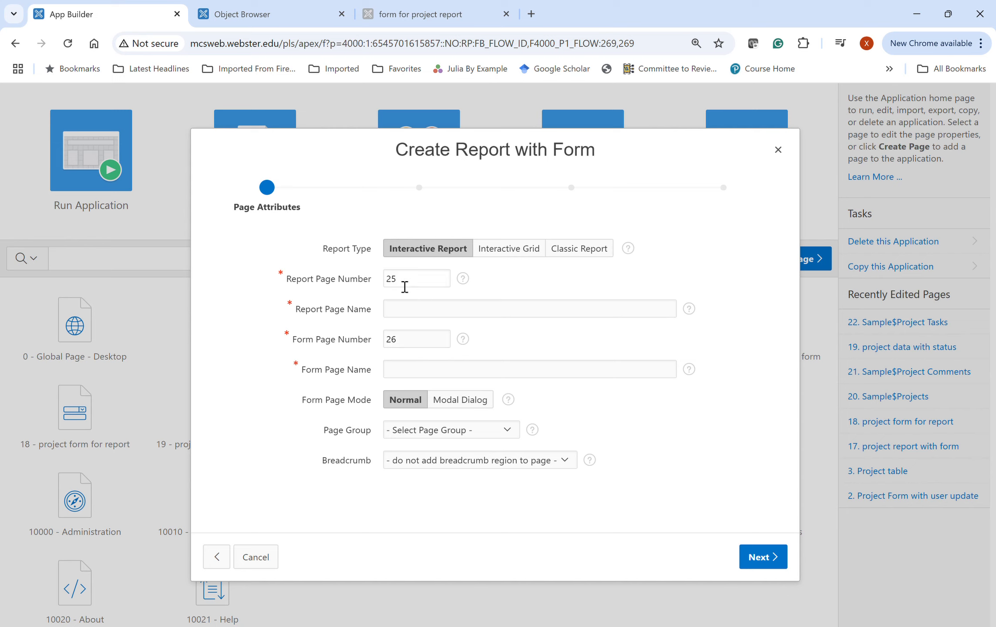
Name the report page "project report with form test"
left_click(407, 314)
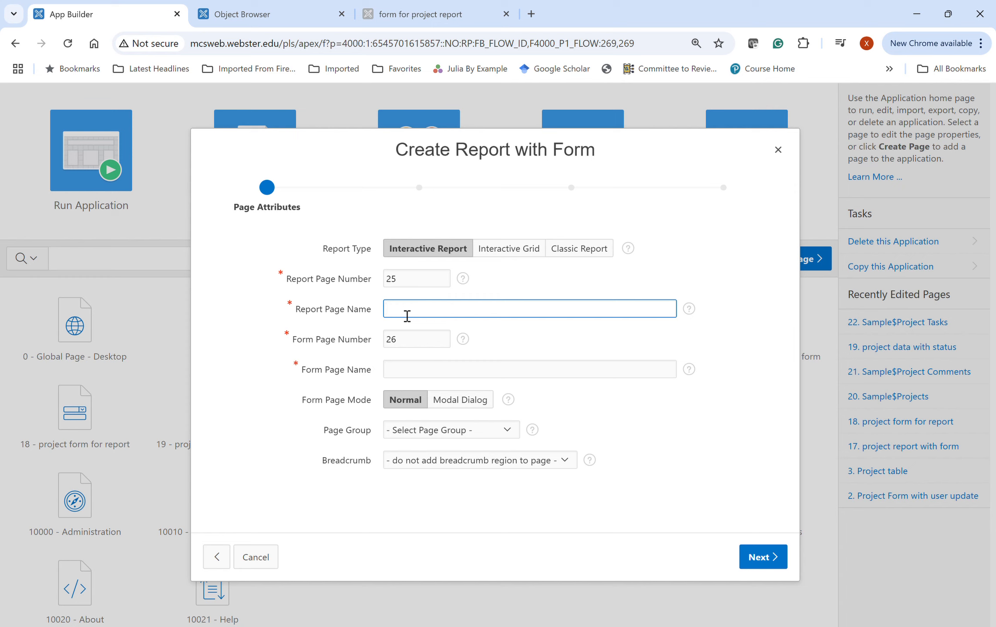
type("projec")
left_click(473, 340)
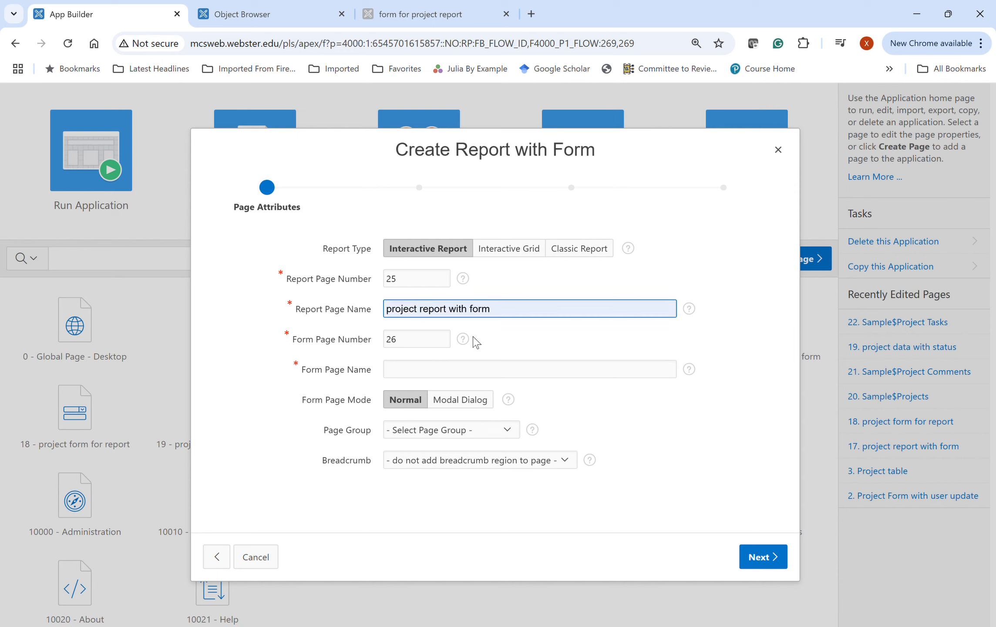
type("test")
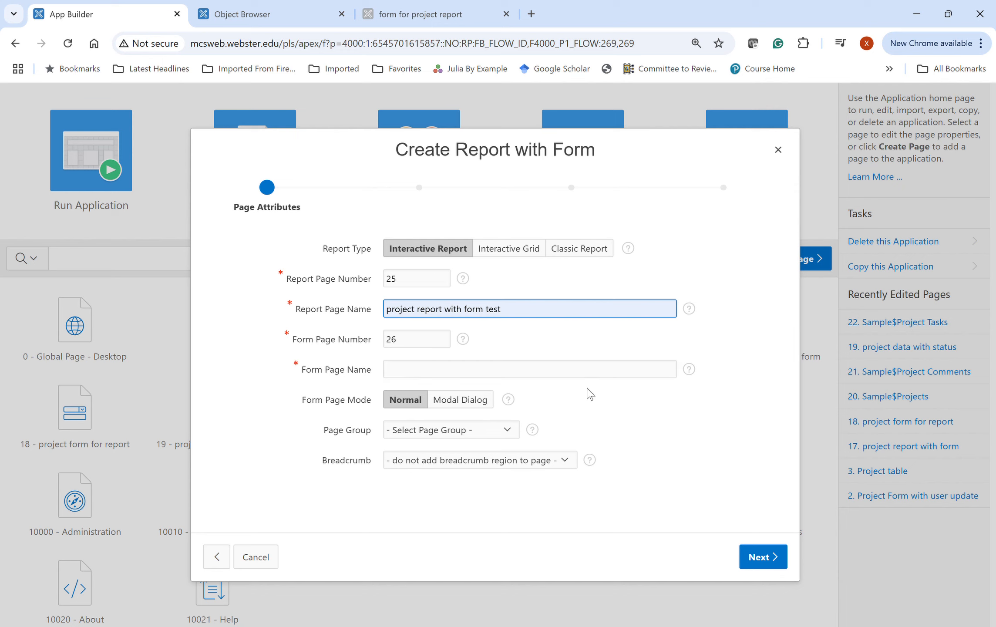
Name the form page "form for project report test" and accept the page attributes with no page group or breadcrumb
left_click(594, 376)
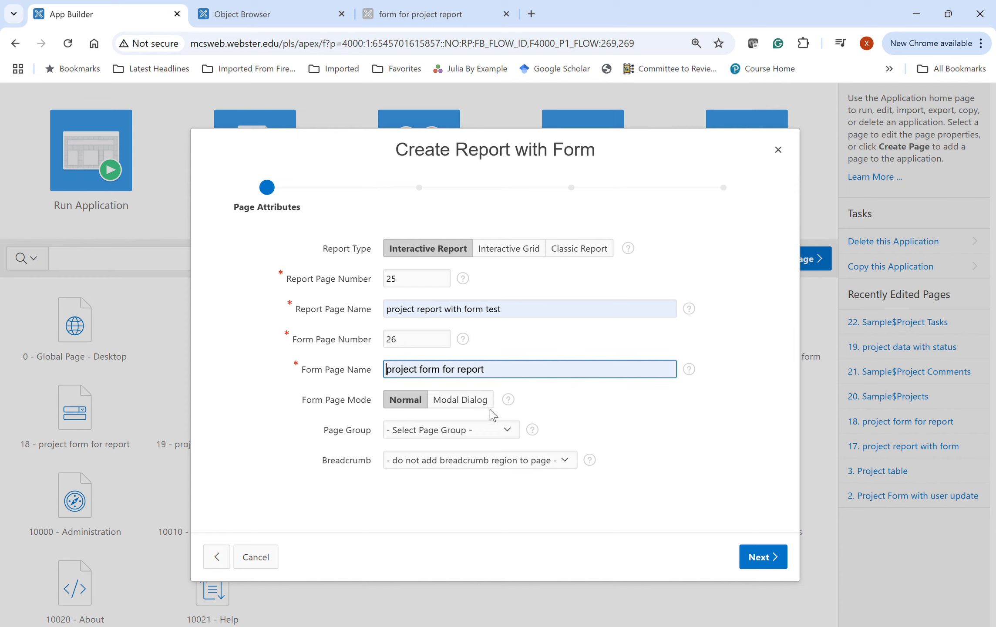
left_click(536, 451)
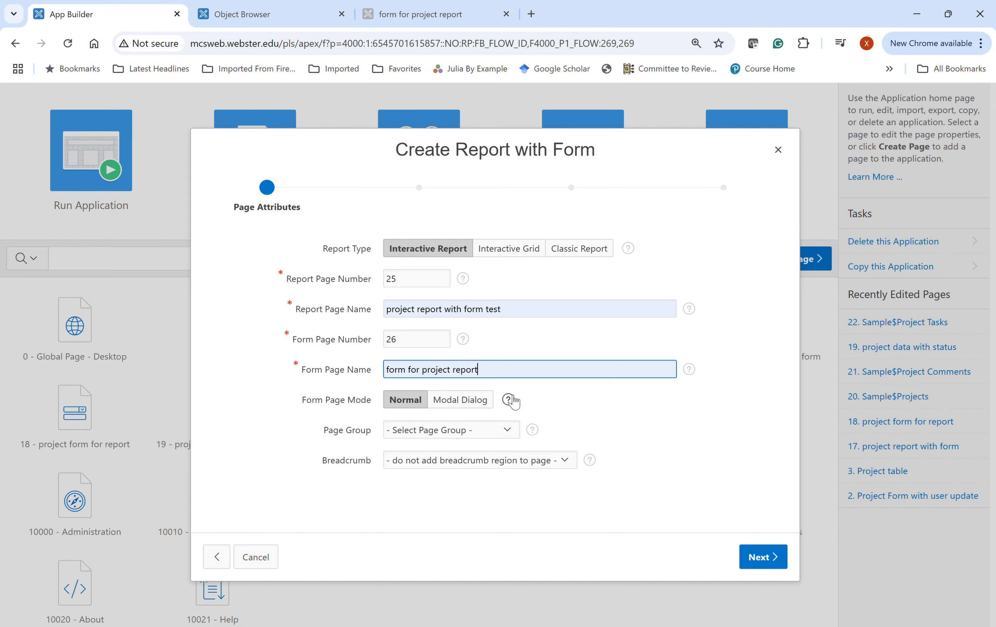
type("test")
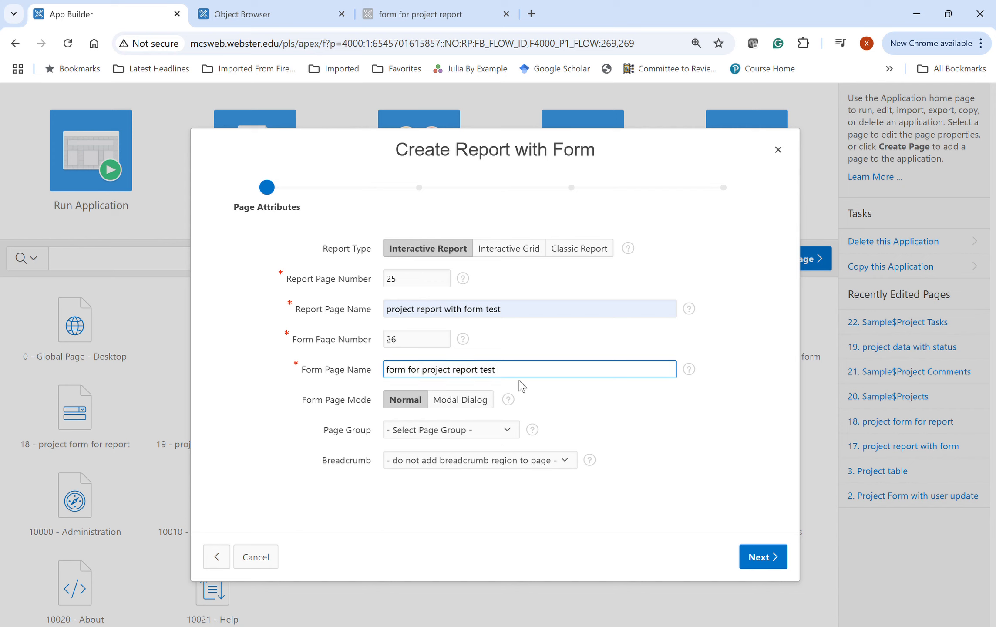
left_click(480, 433)
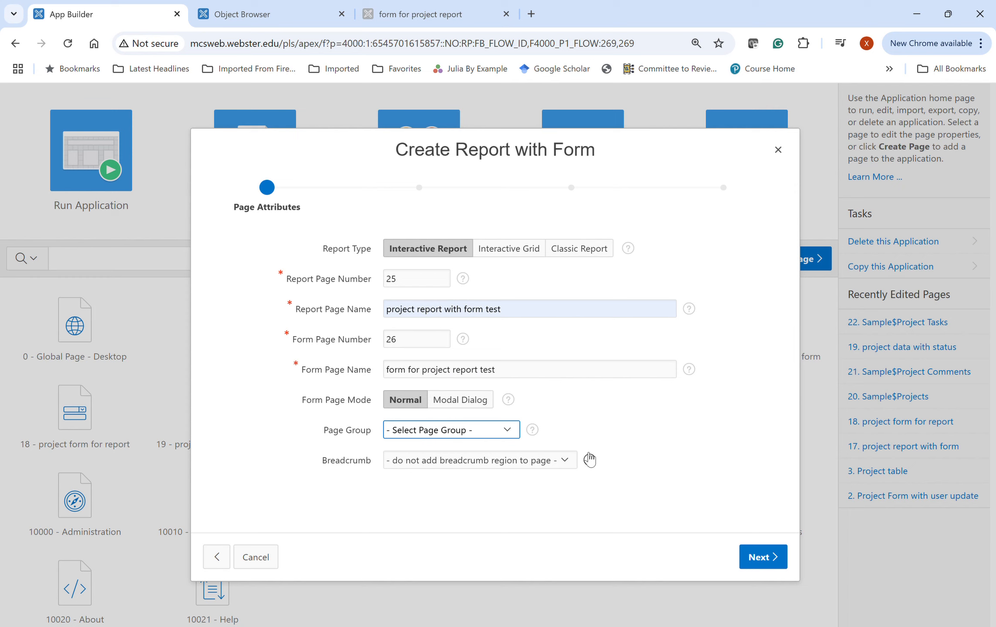
left_click(630, 458)
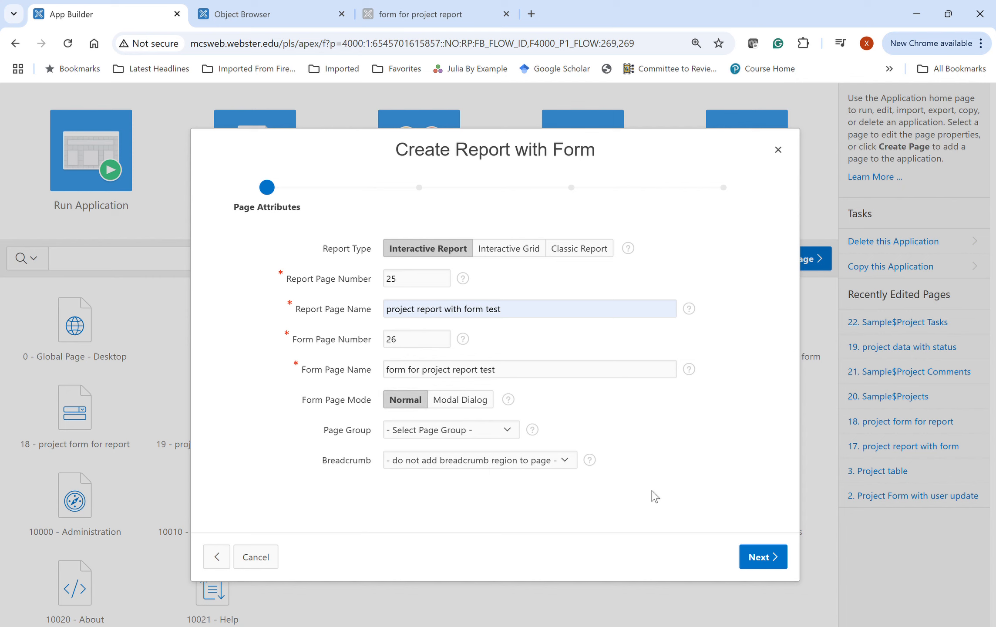
left_click(769, 567)
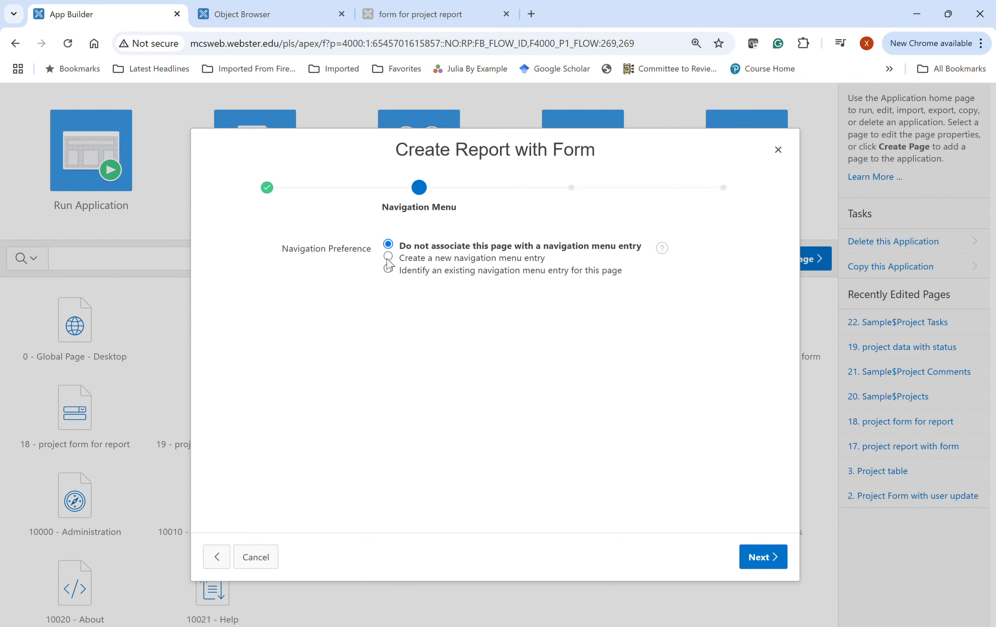
Create a new navigation menu entry "project report with form test" with no parent entry
left_click(389, 258)
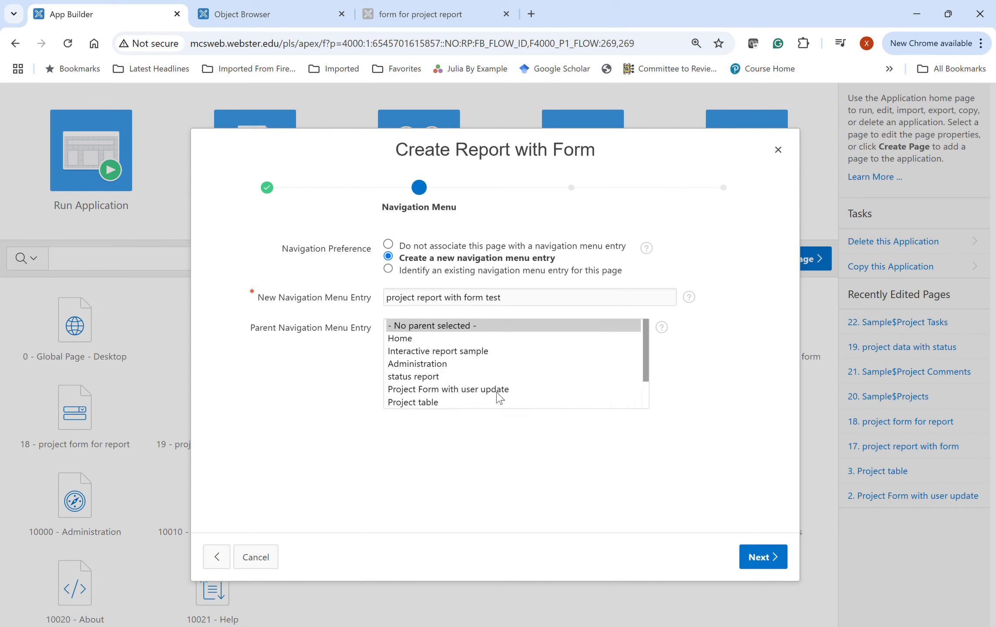
scroll(453, 397, "down", 1)
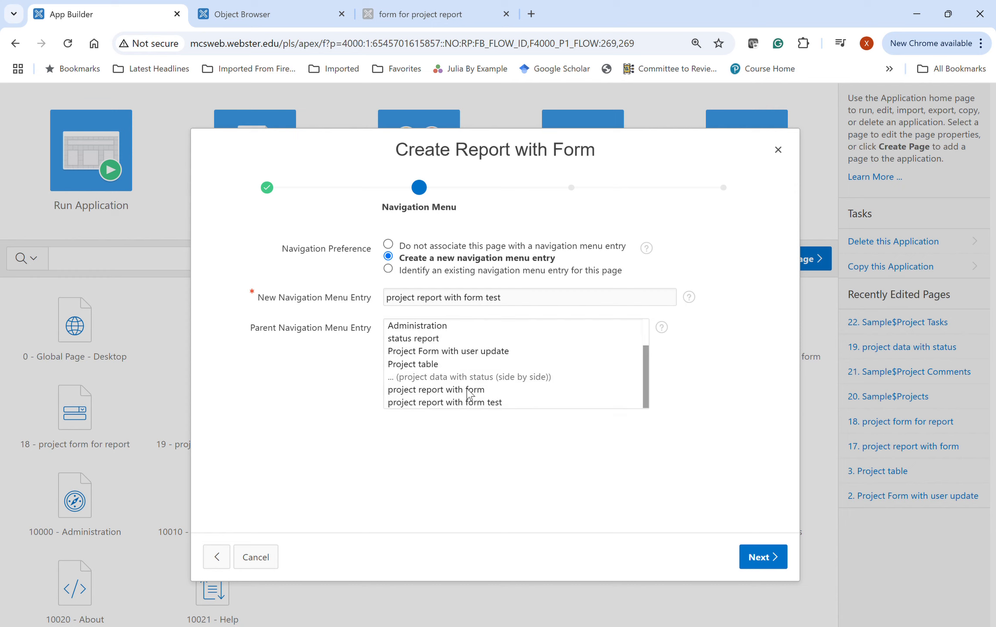
left_click(759, 556)
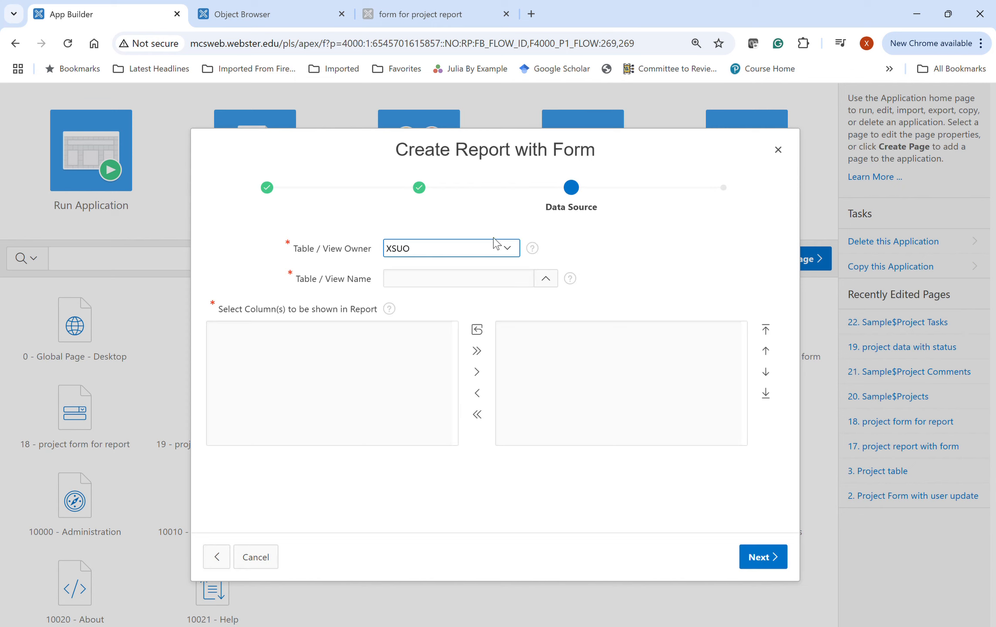
Use the SAMPLE$PROJECTS table as the report's data source and keep all its columns in the report
left_click(546, 278)
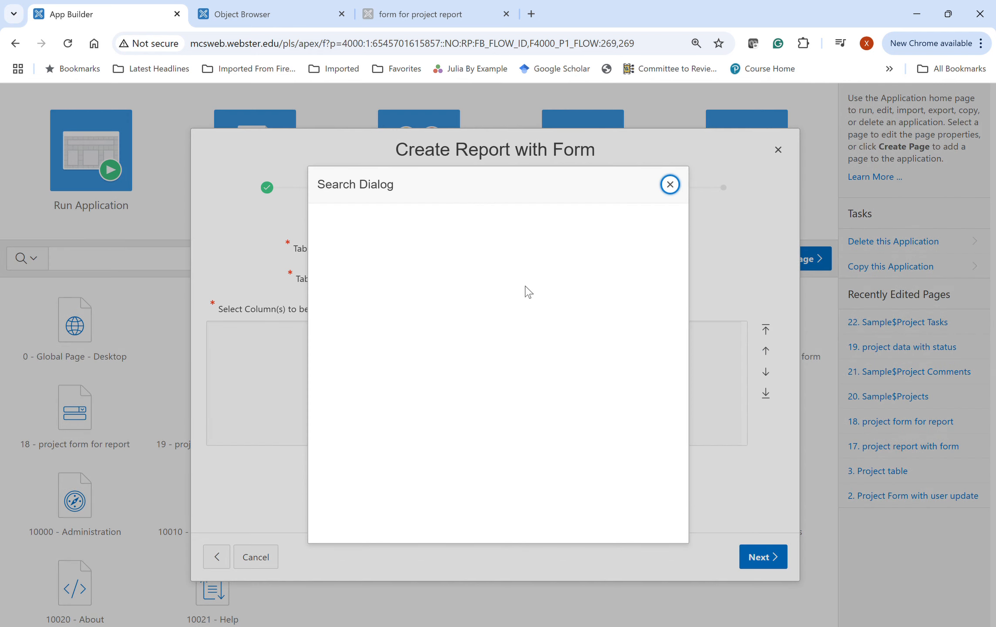
scroll(413, 433, "down", 6)
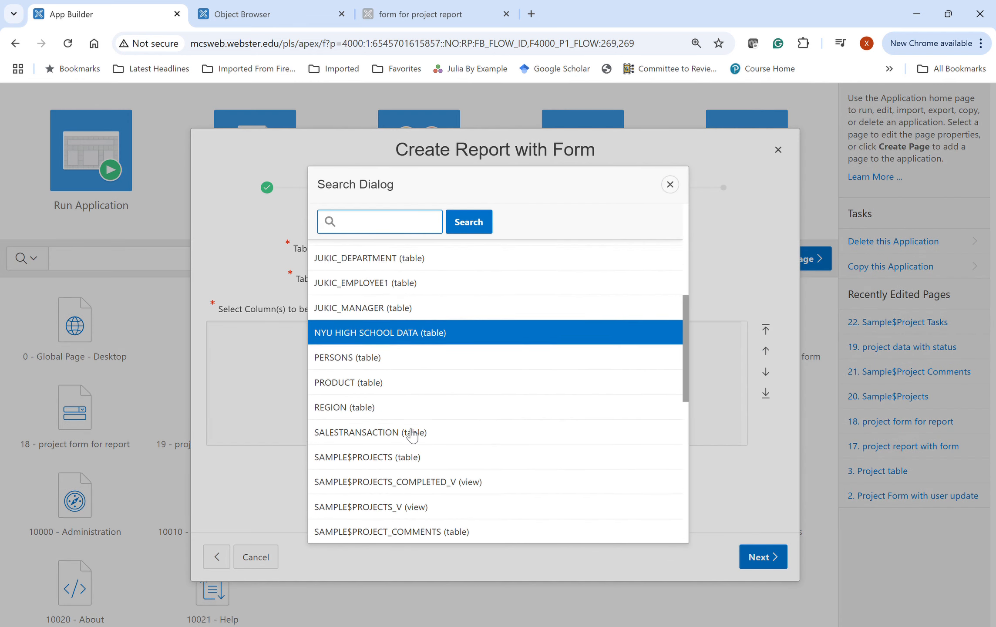
scroll(373, 377, "down", 5)
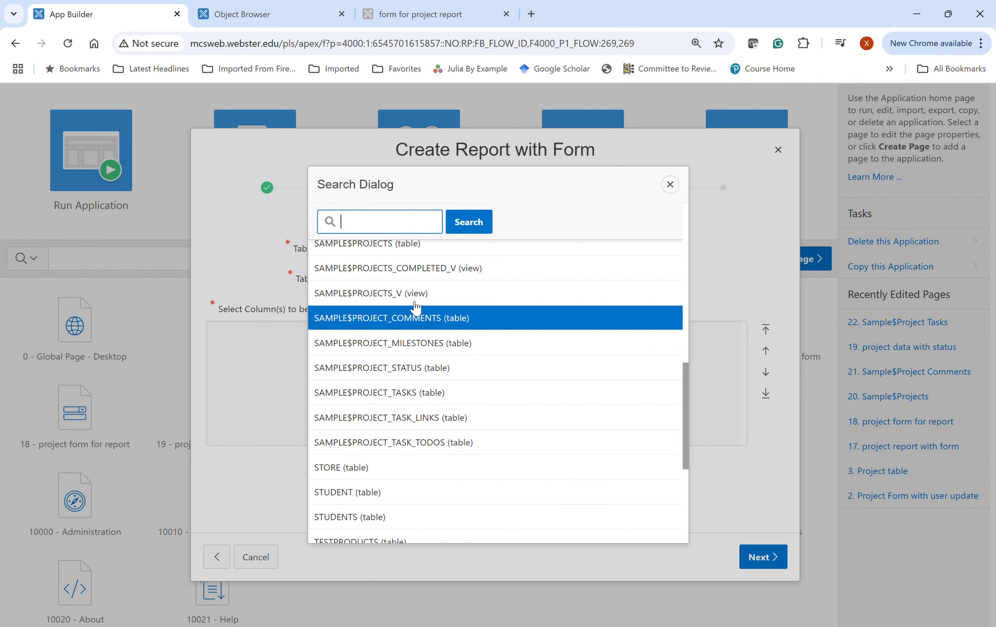
left_click(407, 243)
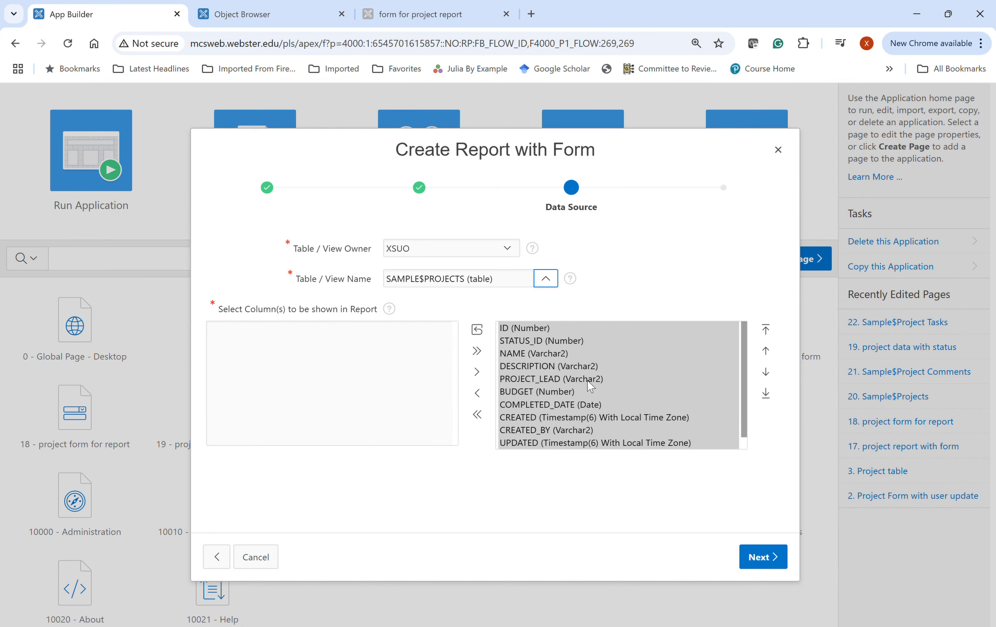
left_click(552, 382)
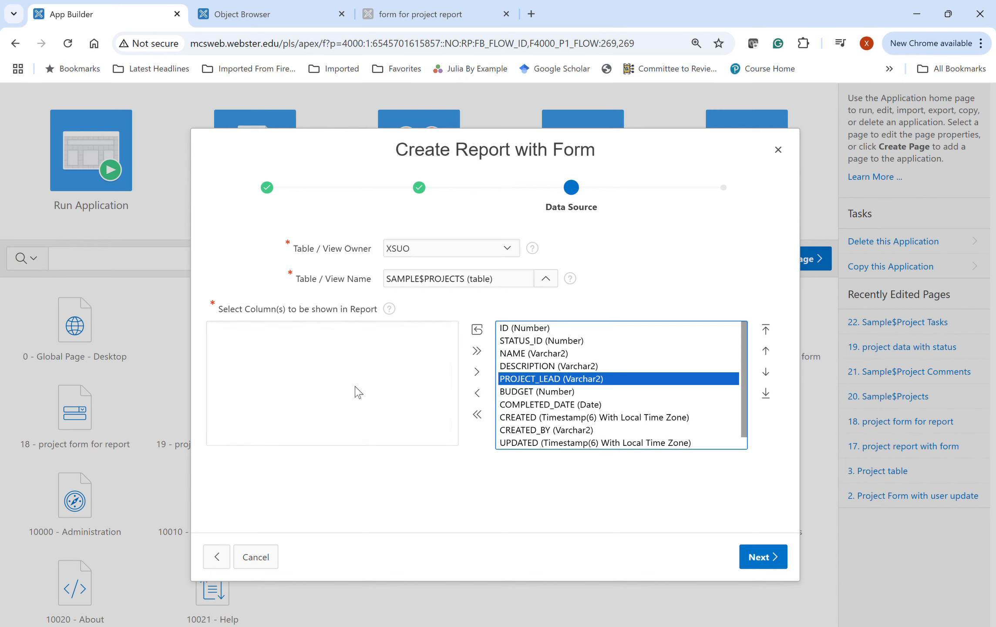
left_click(766, 563)
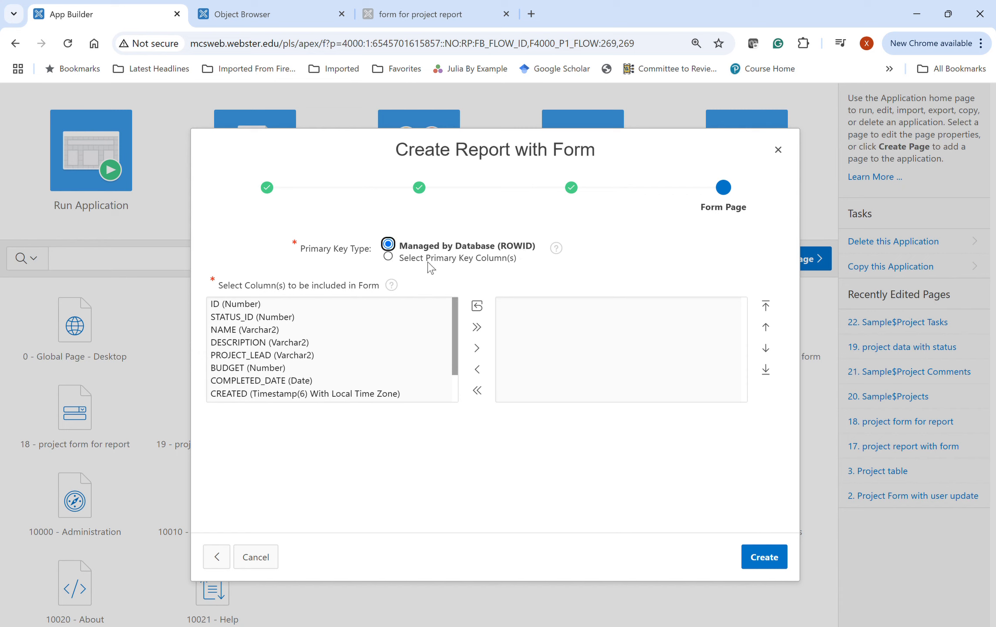
Base the form on primary key column ID with the existing trigger, include all columns, and create the pages
left_click(388, 257)
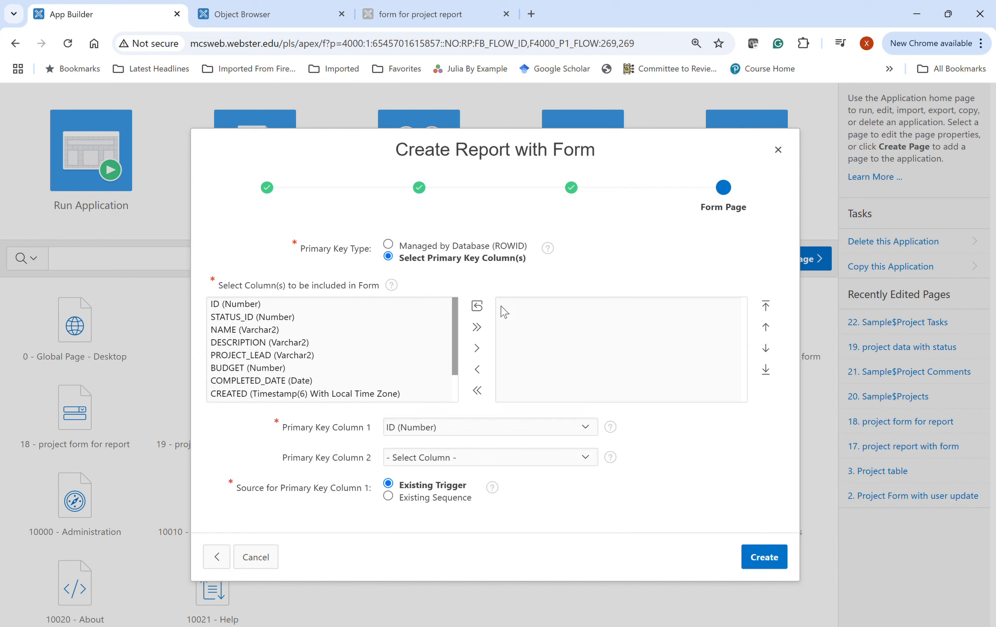
left_click(477, 327)
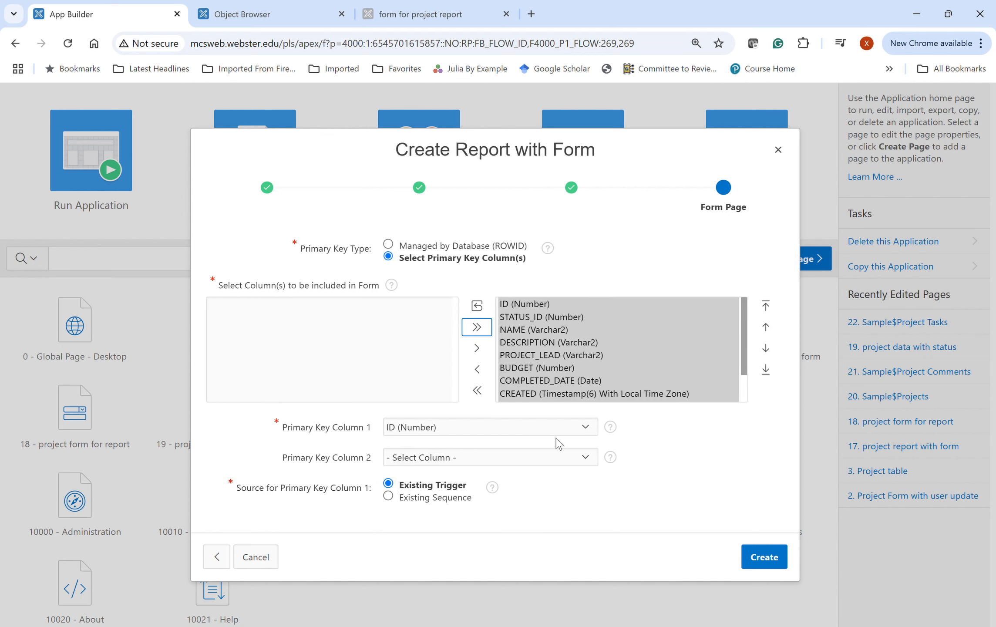
left_click(462, 432)
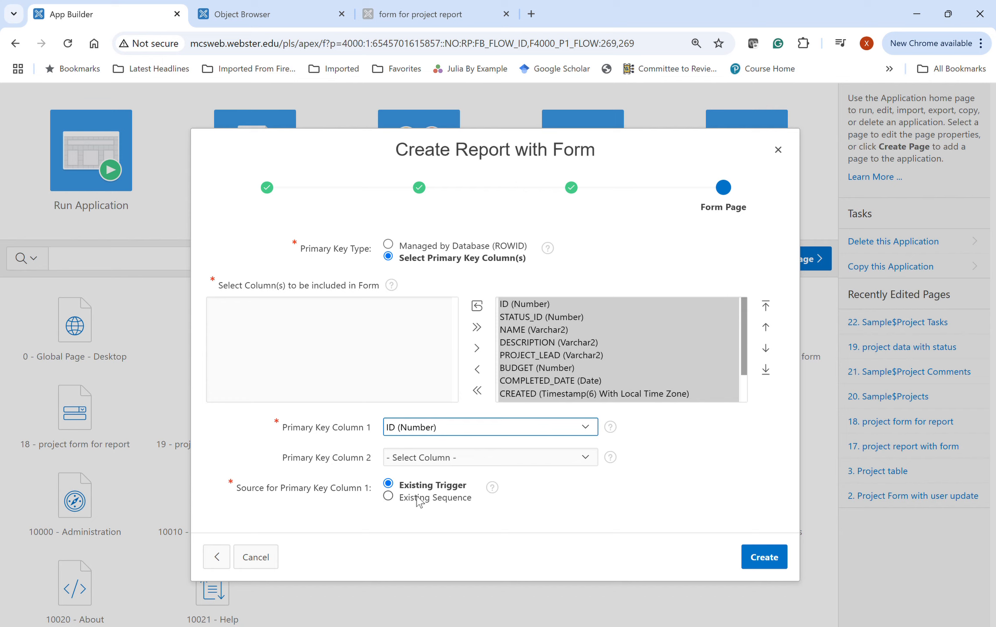
left_click(766, 558)
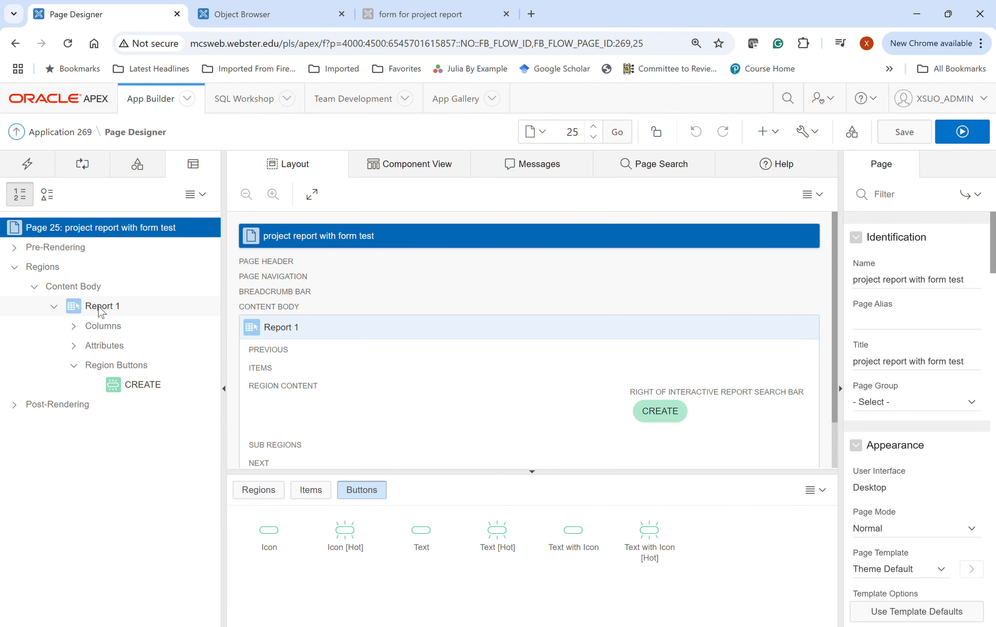
Run the new report page and open the "Lab 2 demo on how to use test forms" record for editing
scroll(498, 329, "down", 2)
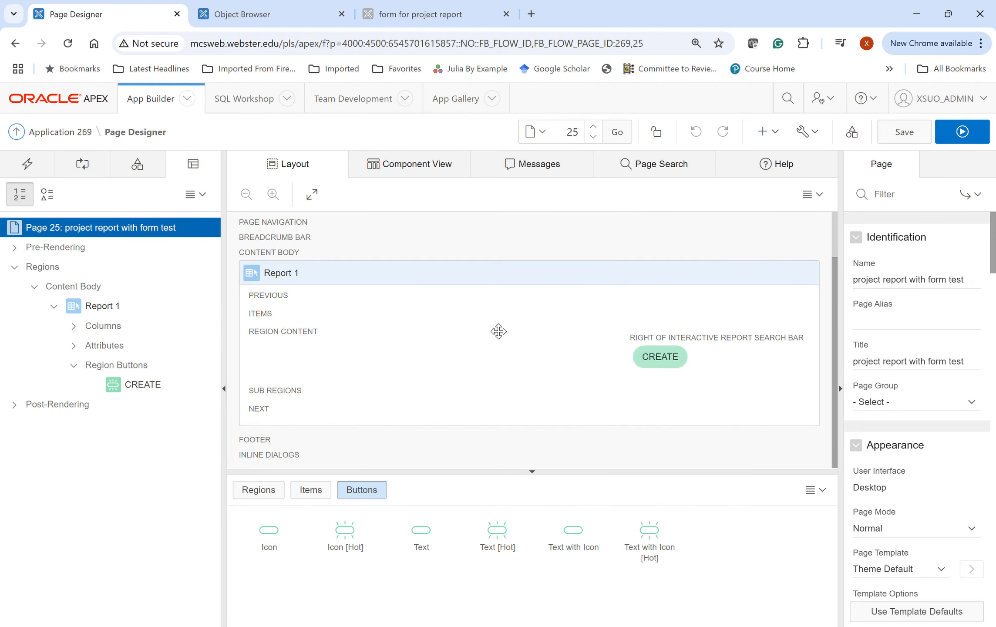
left_click(976, 140)
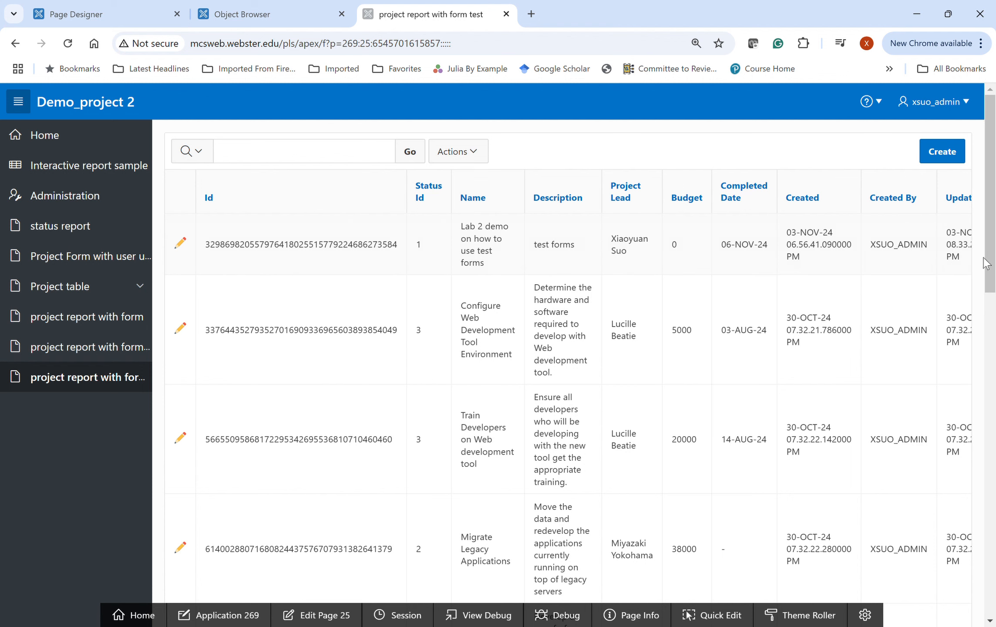
left_click(181, 243)
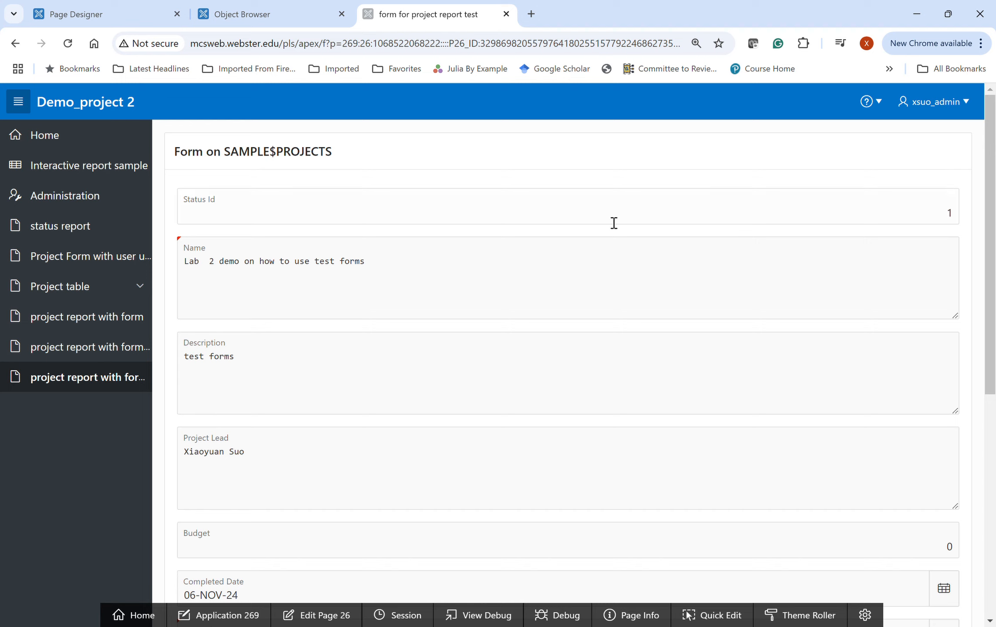
Enter 135 as the record's Status Id and check the status IDs in the SAMPLE$PROJECT_STATUS table data
left_click(956, 222)
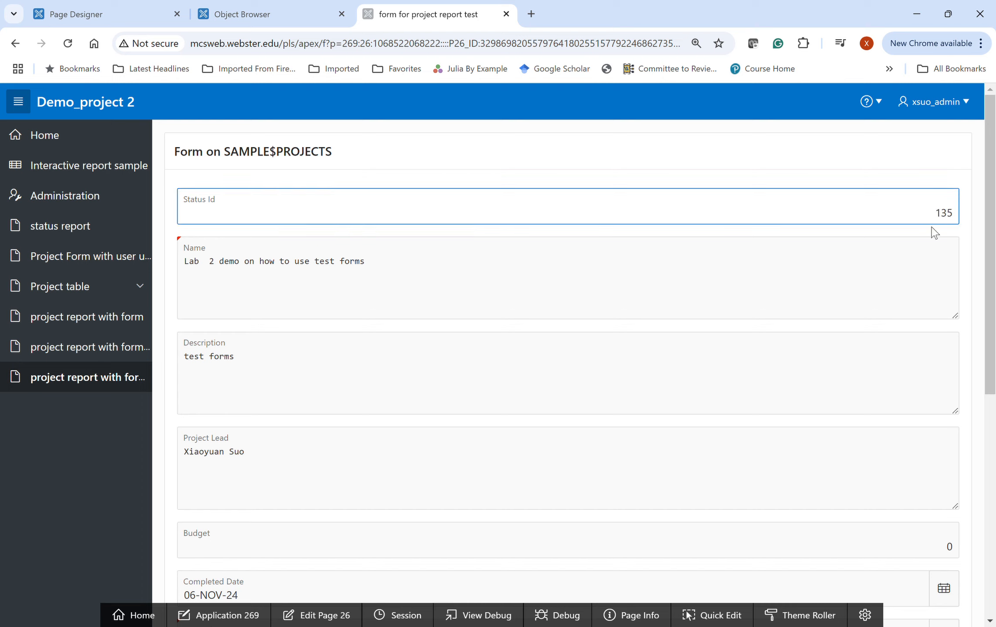
left_click(270, 19)
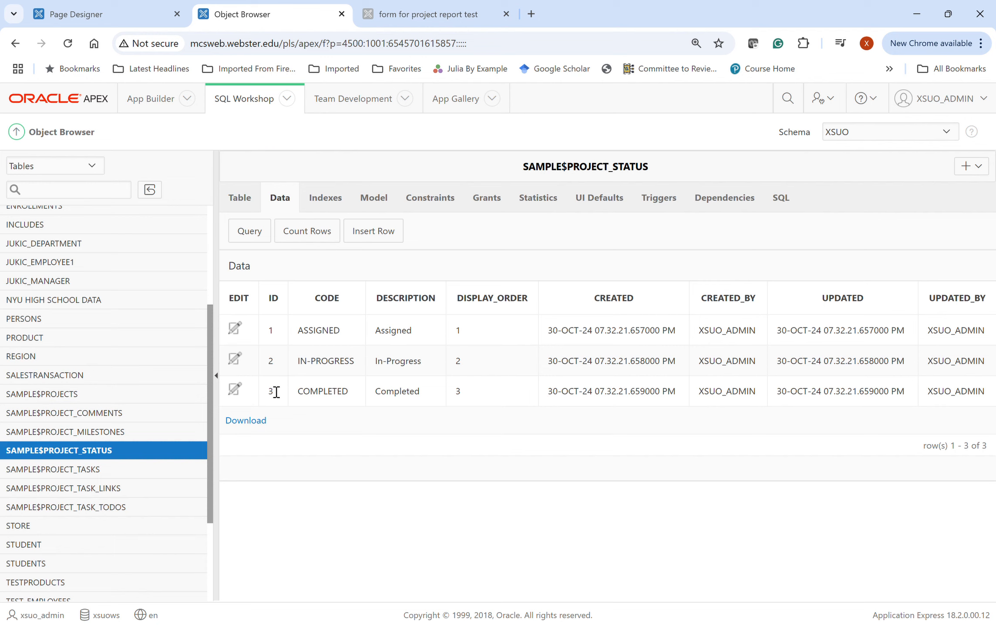
left_click(131, 15)
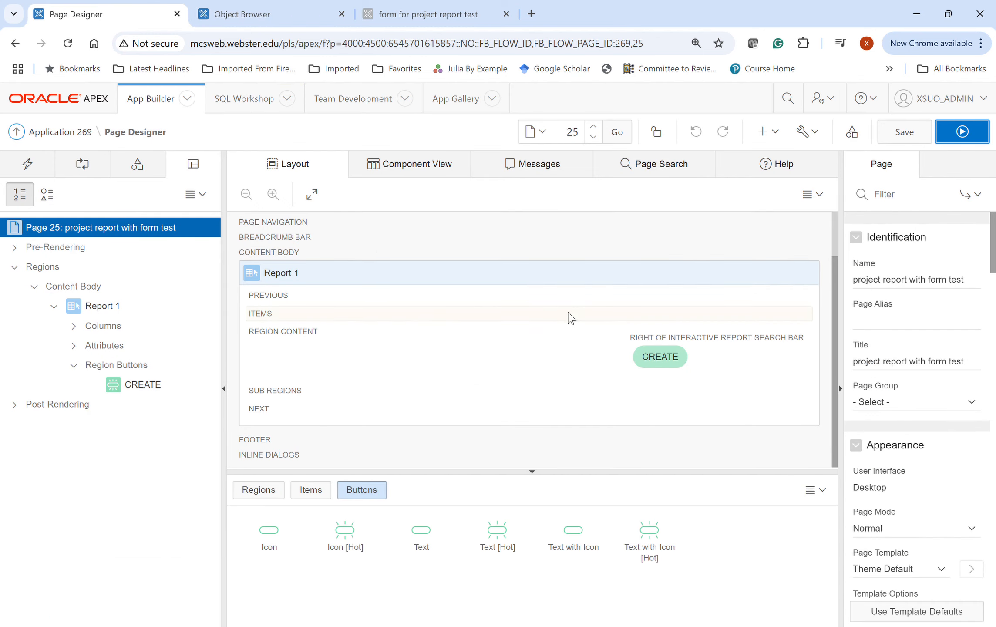
left_click(439, 18)
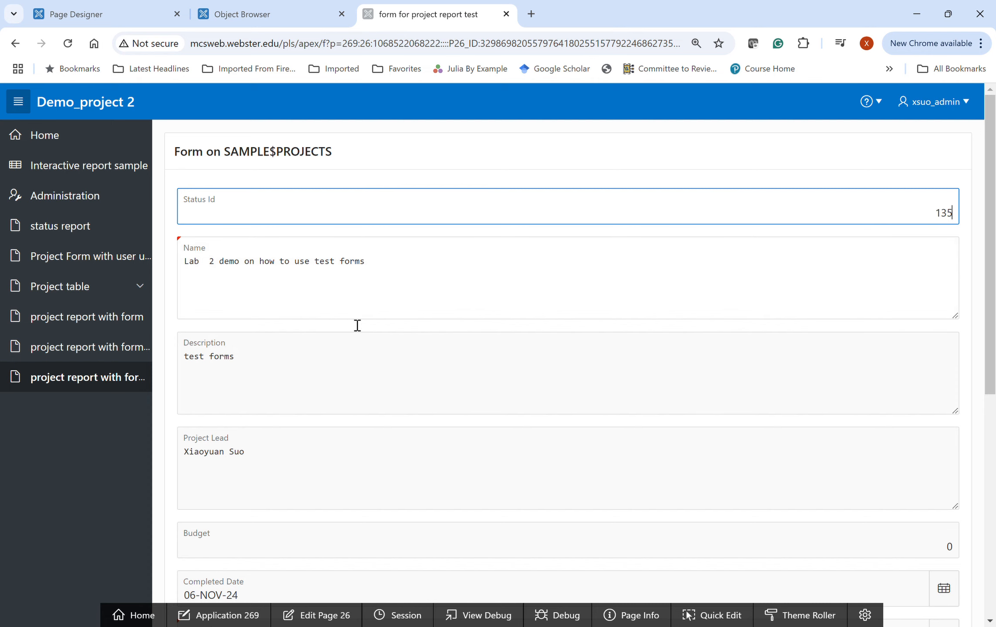
Examine the remaining fields of the project form, from Name and Description down to Created By and Updated
scroll(278, 290, "down", 1)
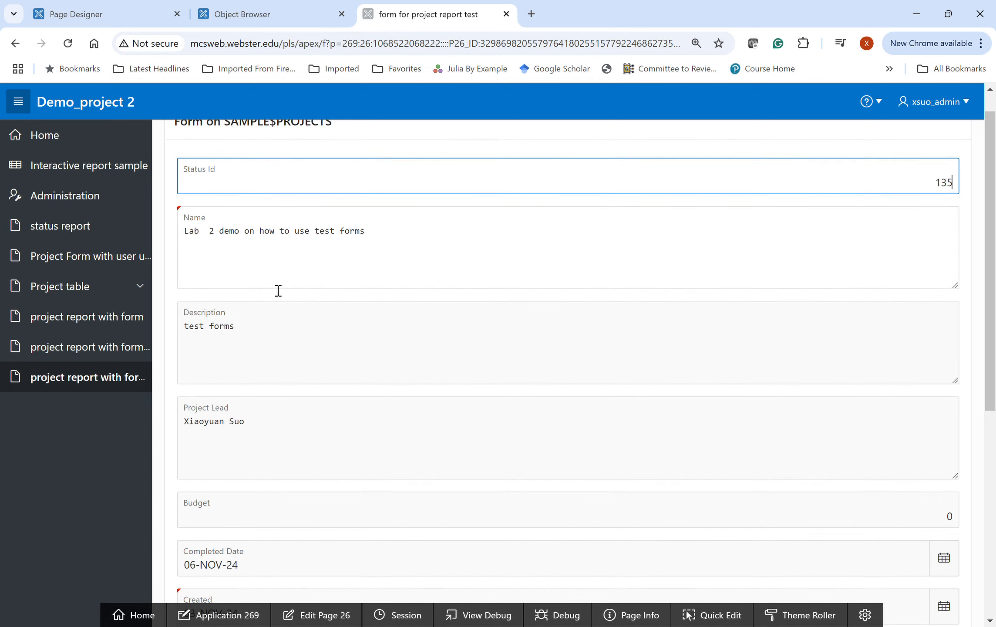
scroll(278, 291, "up", 1)
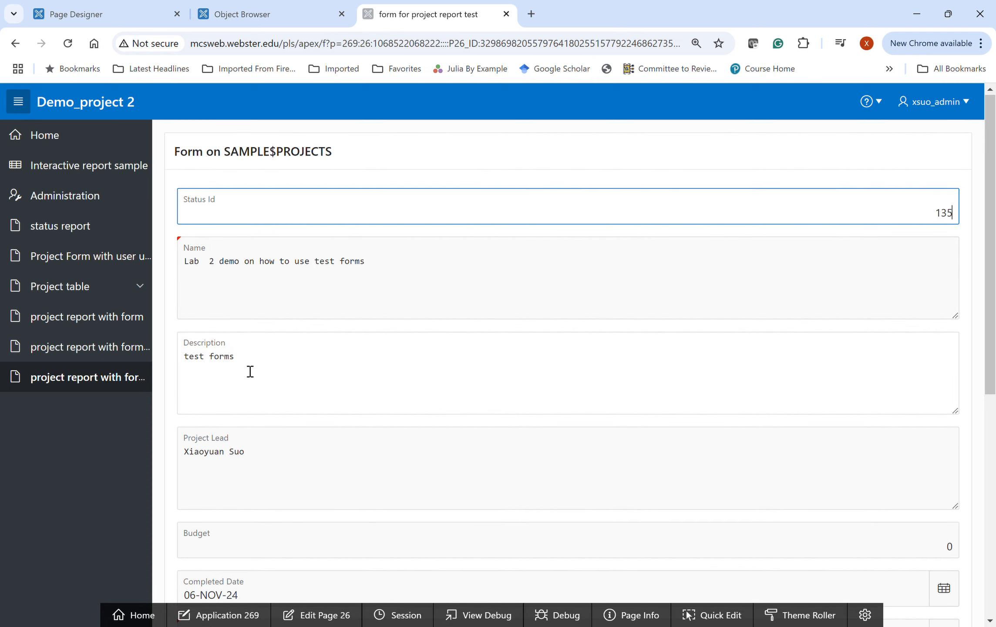
scroll(251, 371, "down", 2)
scroll(245, 342, "down", 2)
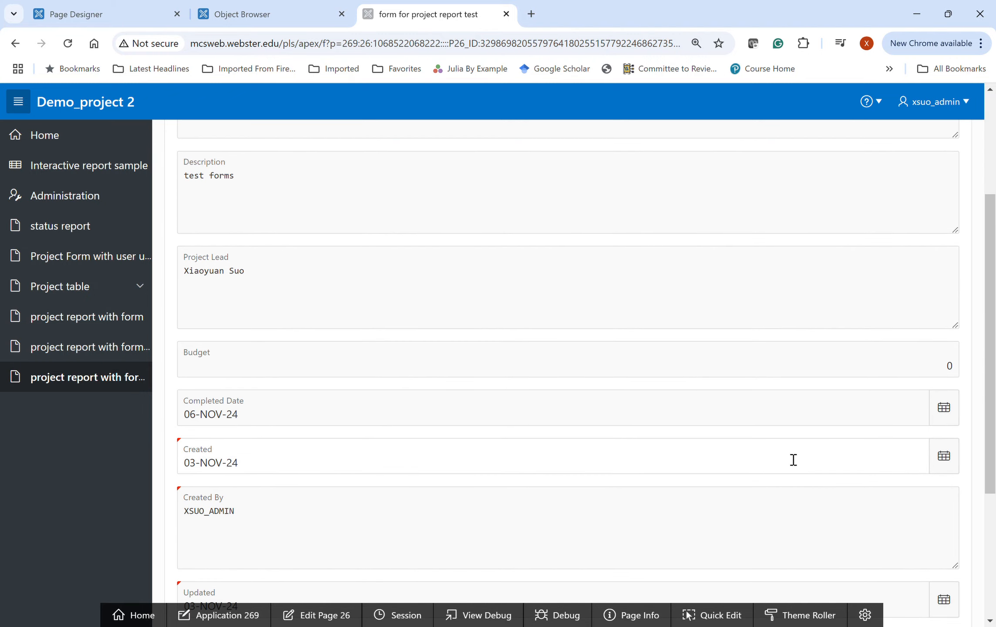
Review the rest of the project form through Updated By and open its page 26 for editing in Page Designer
scroll(793, 459, "down", 5)
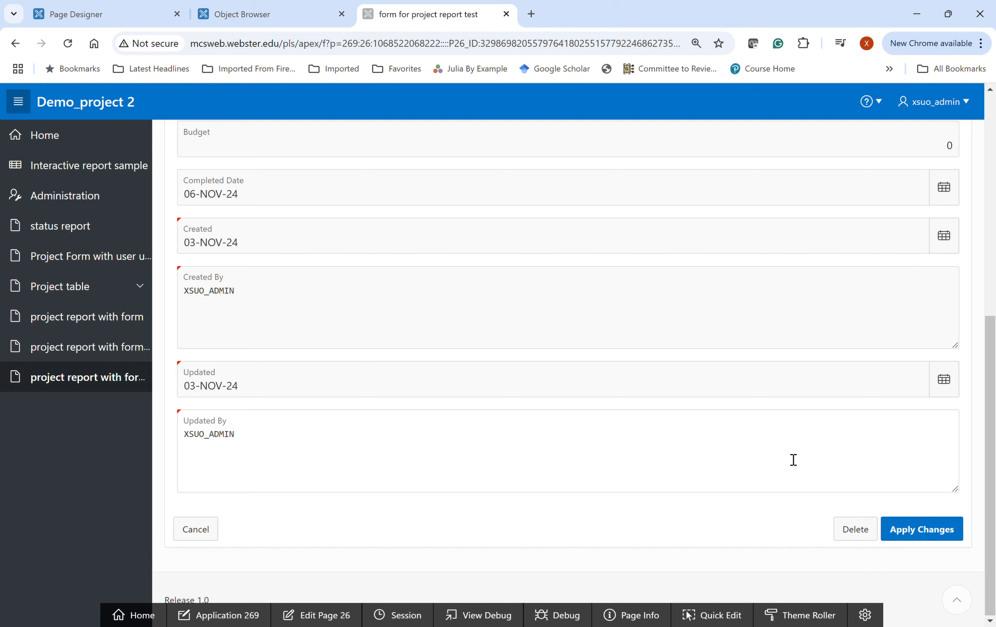
scroll(444, 394, "up", 7)
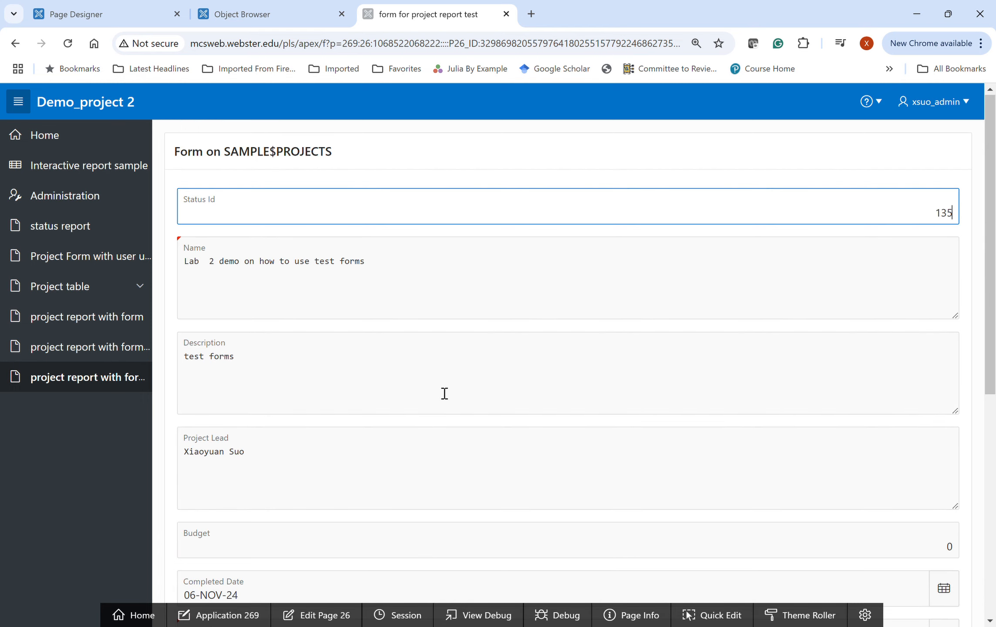
scroll(439, 383, "down", 2)
scroll(436, 409, "up", 2)
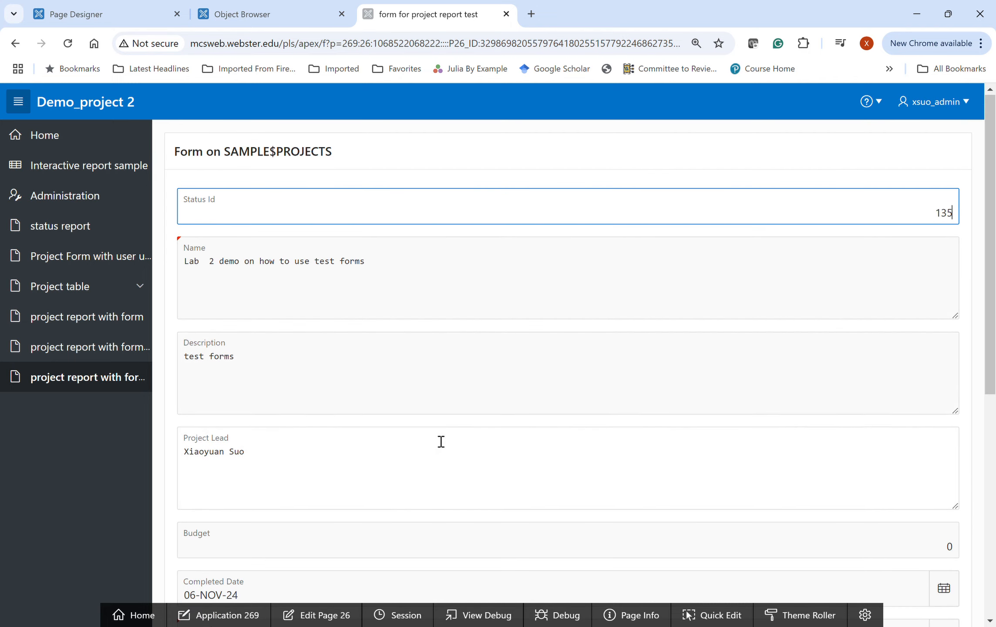
left_click(318, 617)
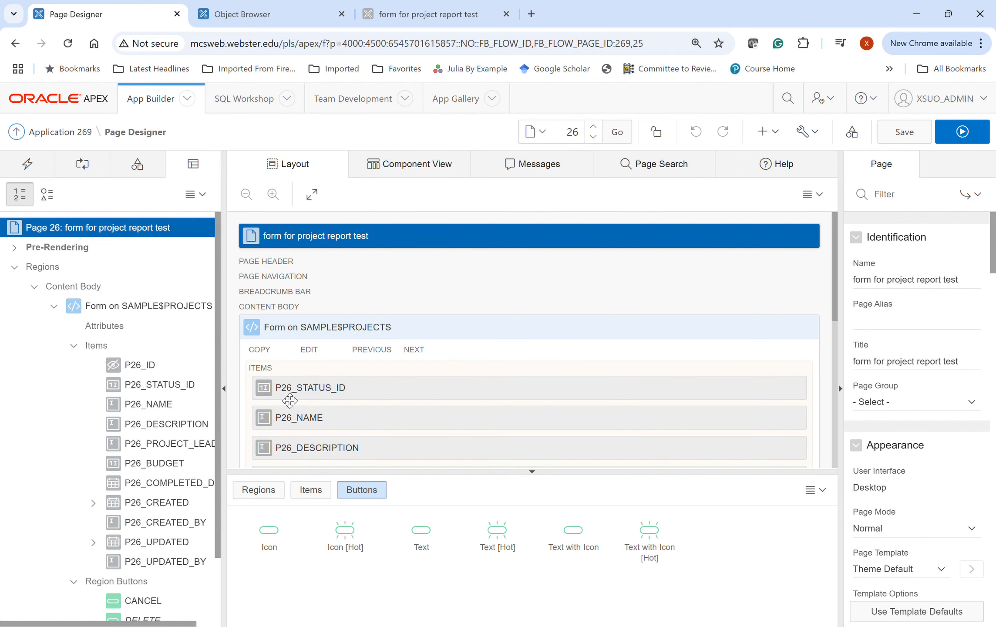
Change the form region's title to "Update Form on PROJECTS"
scroll(386, 392, "down", 1)
scroll(386, 392, "down", 2)
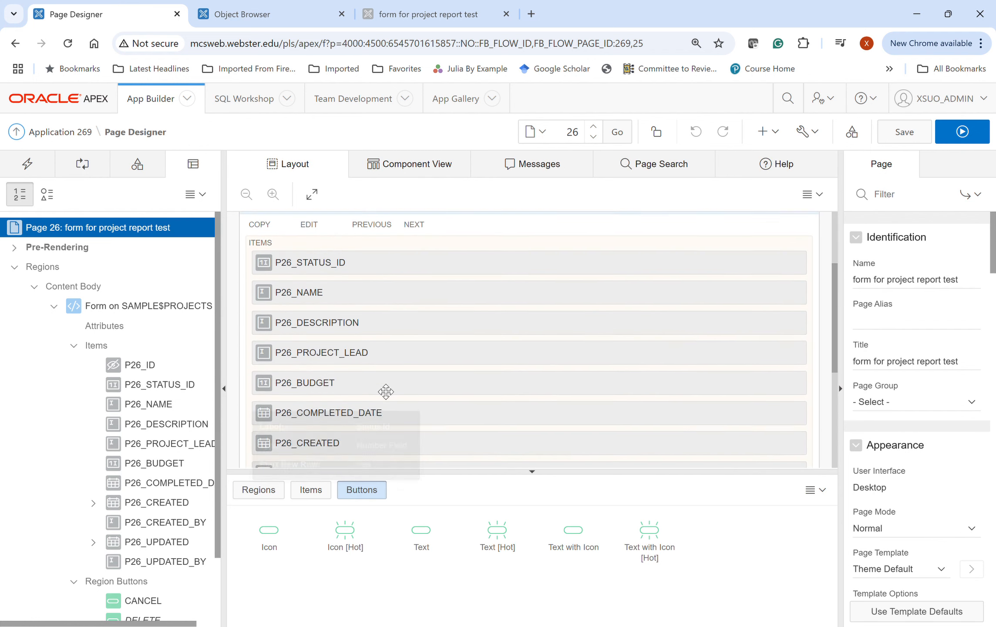
scroll(386, 392, "up", 1)
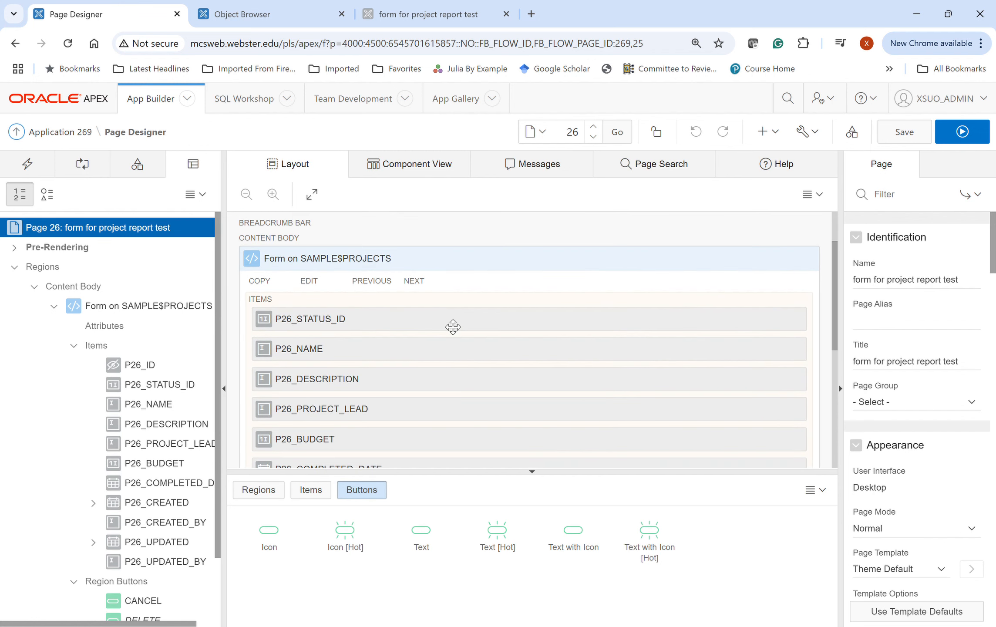
left_click(329, 281)
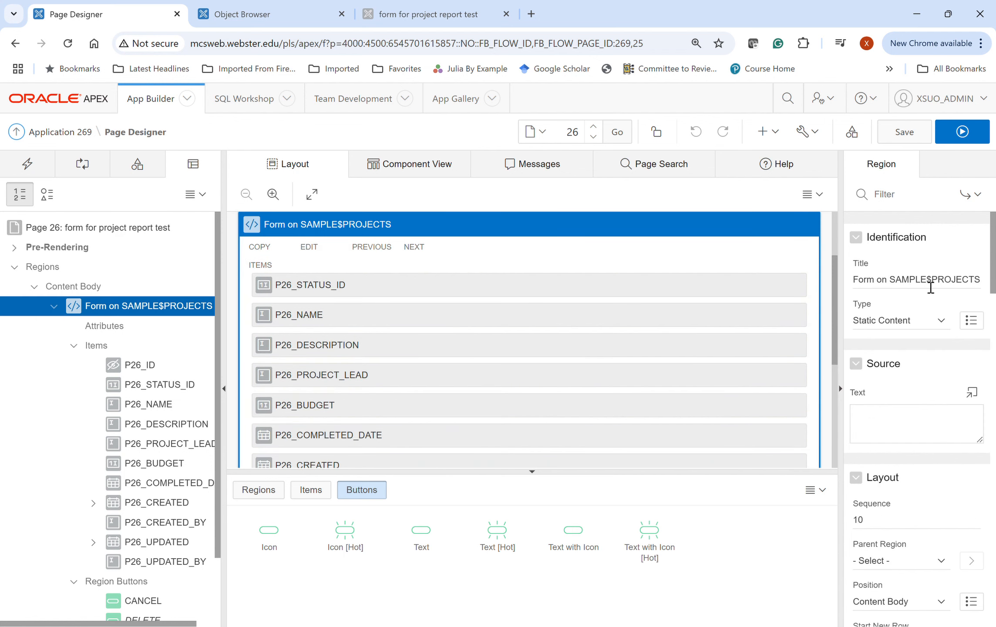
left_click(911, 280)
left_click_drag(889, 280, 938, 288)
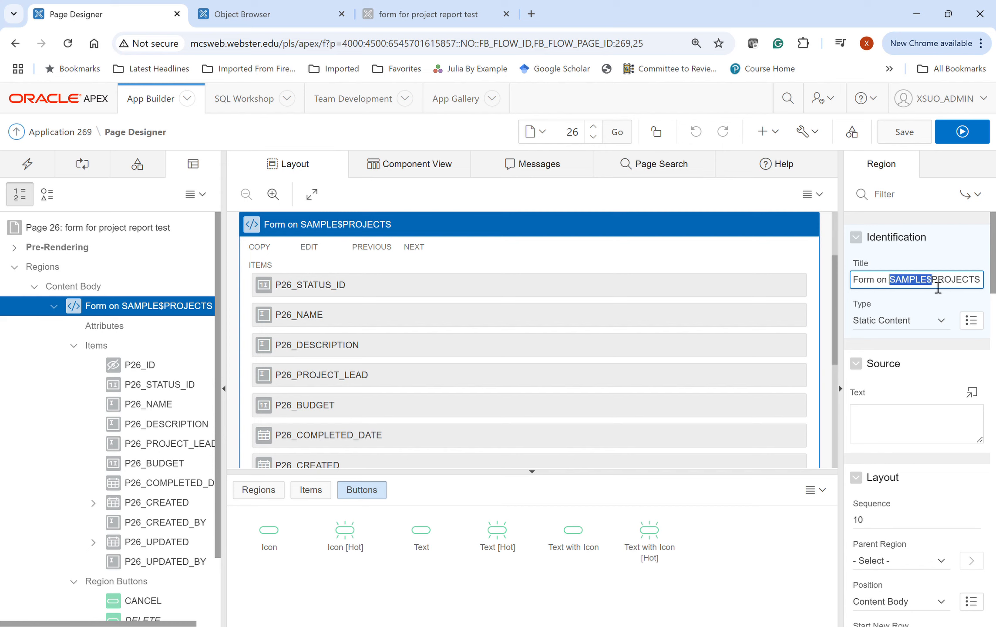
key("BackSpace")
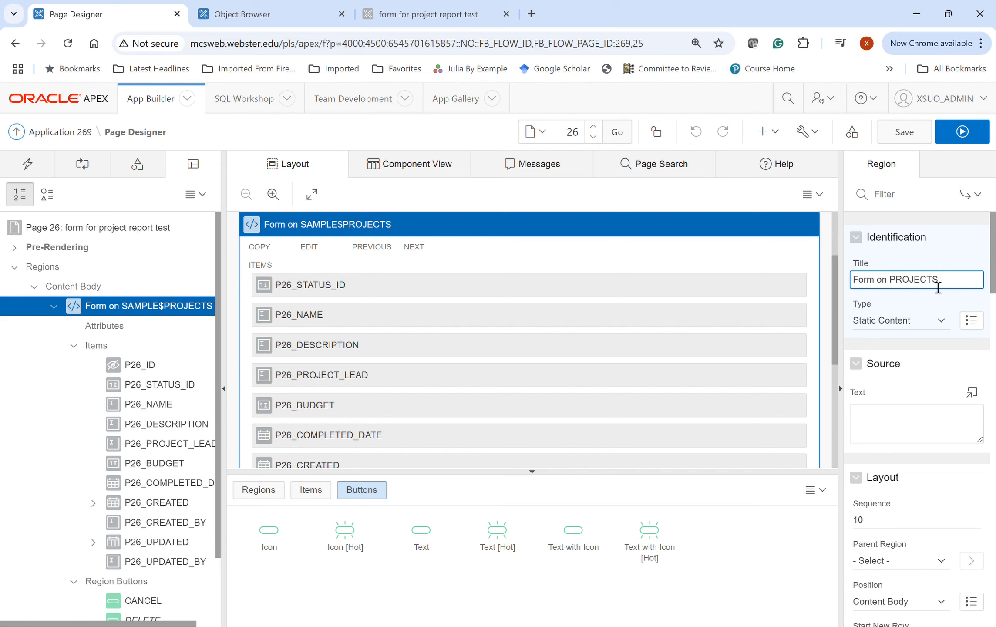
left_click(958, 288)
type("U")
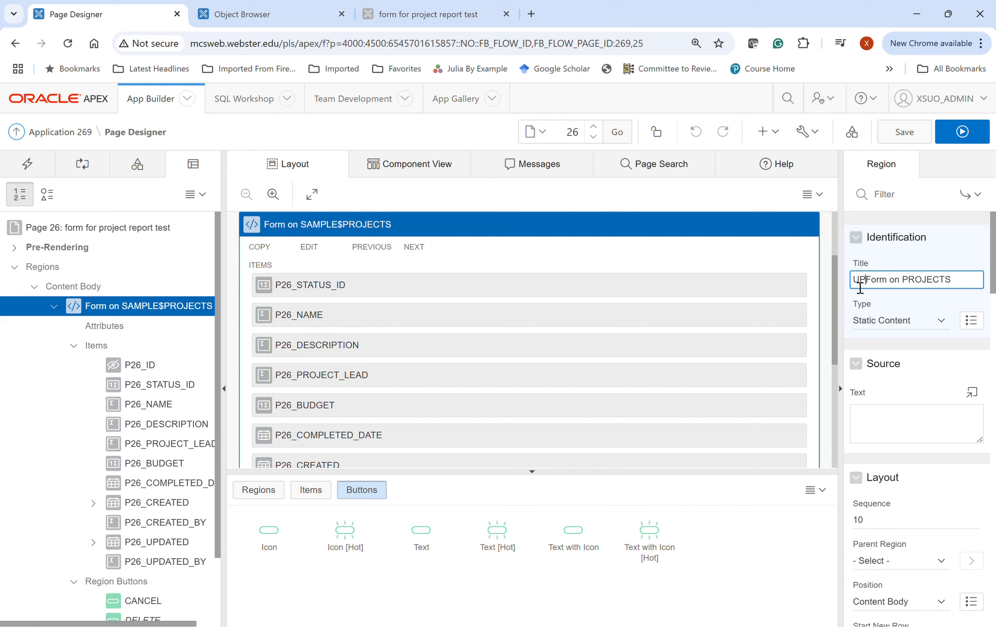
type("pdate")
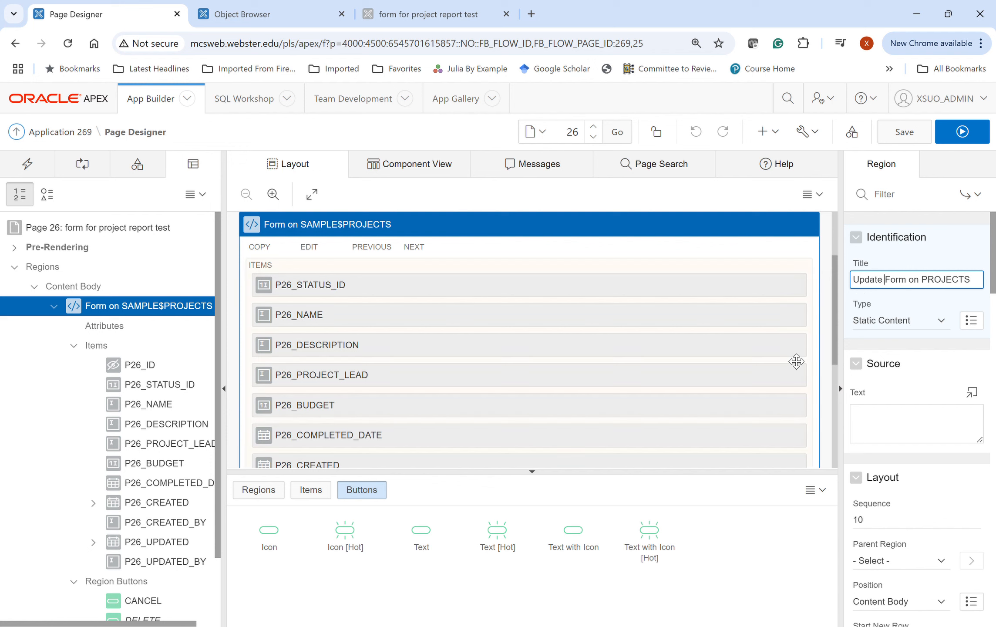
Examine the settings of the P26_STATUS_ID and P26_NAME items, covering P26_NAME's label, layout, appearance and validation properties
left_click(309, 285)
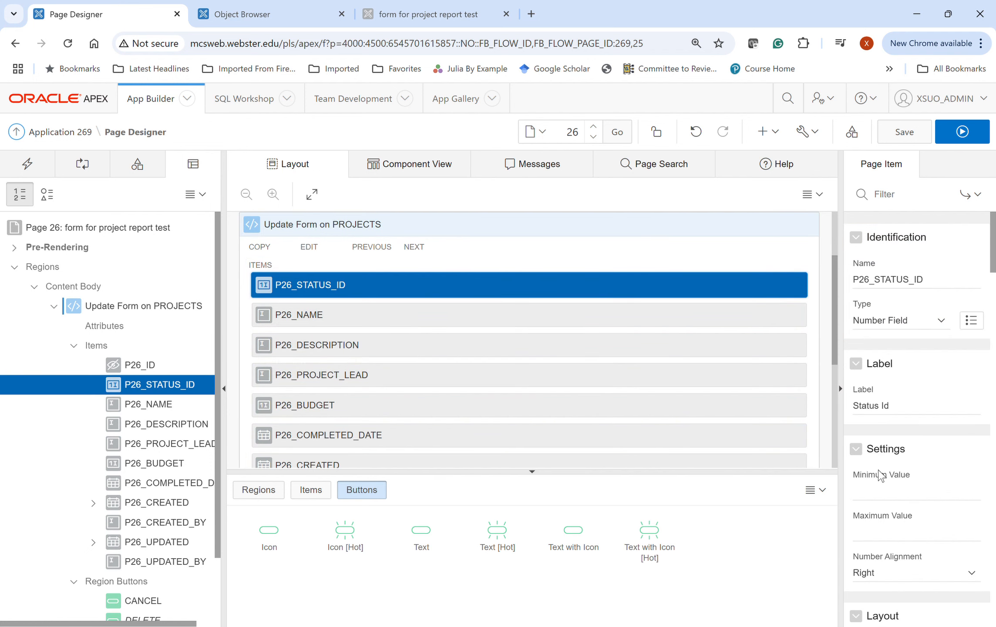
scroll(879, 477, "down", 4)
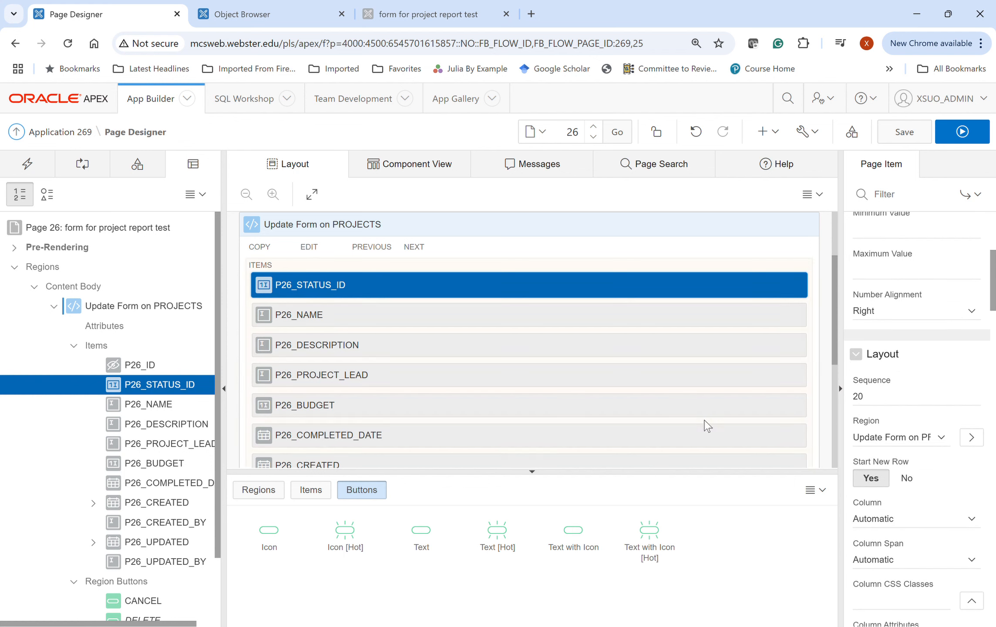
left_click(374, 317)
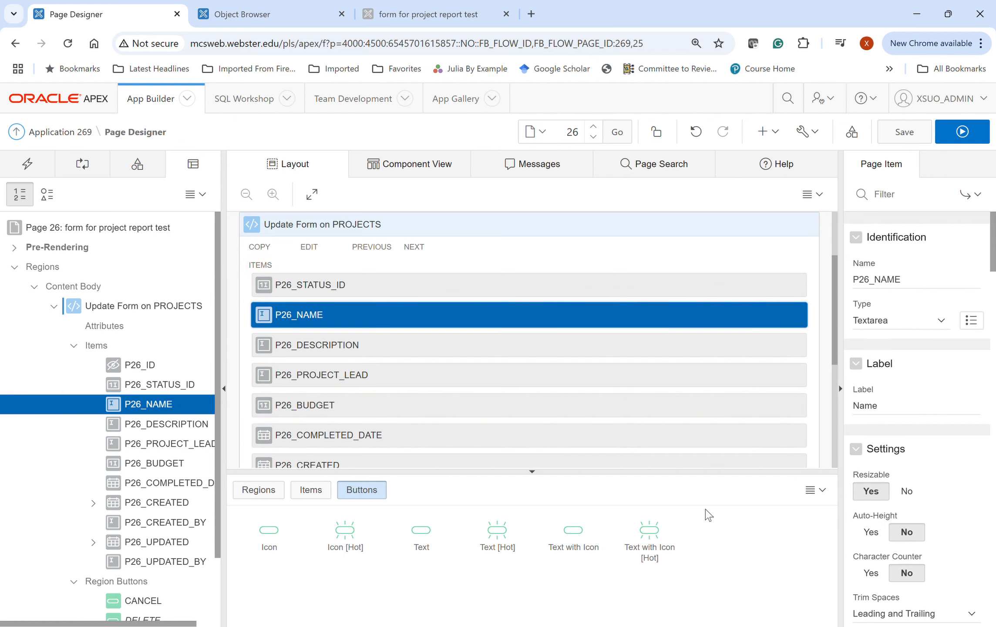
scroll(896, 374, "down", 6)
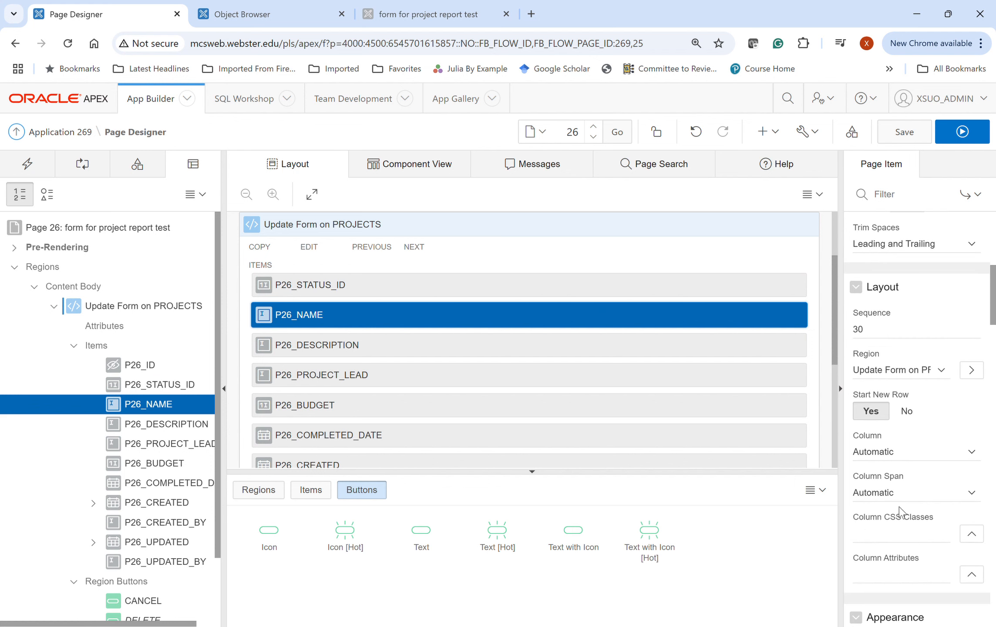
scroll(905, 485, "down", 1)
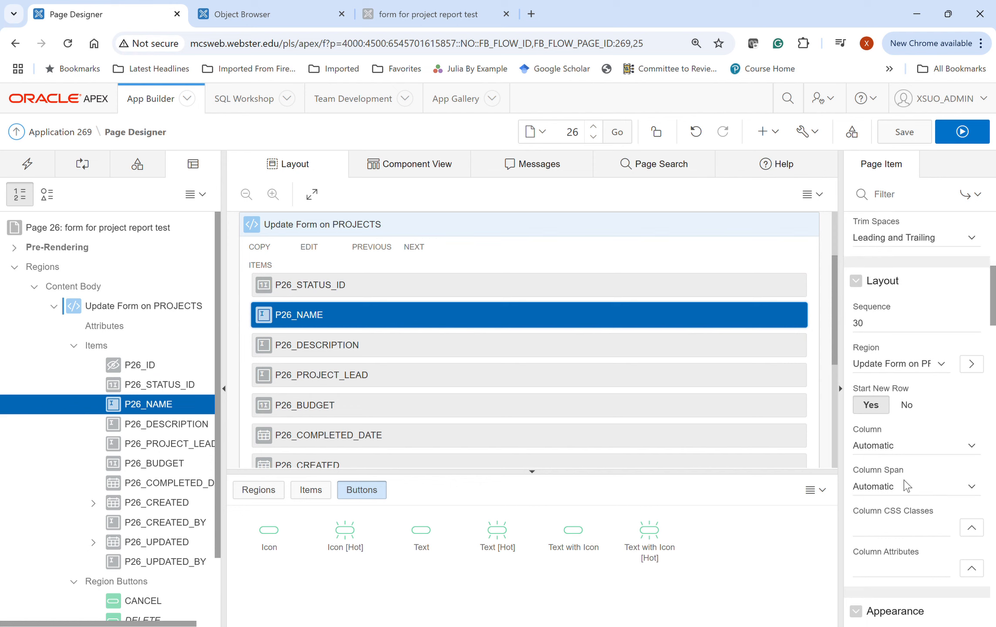
scroll(905, 486, "down", 4)
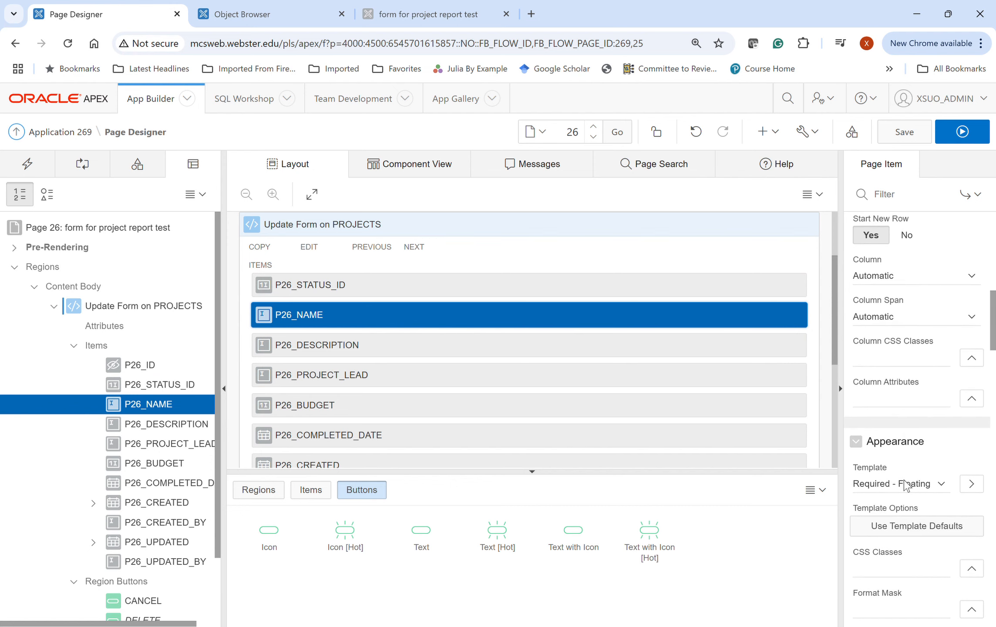
scroll(905, 486, "up", 10)
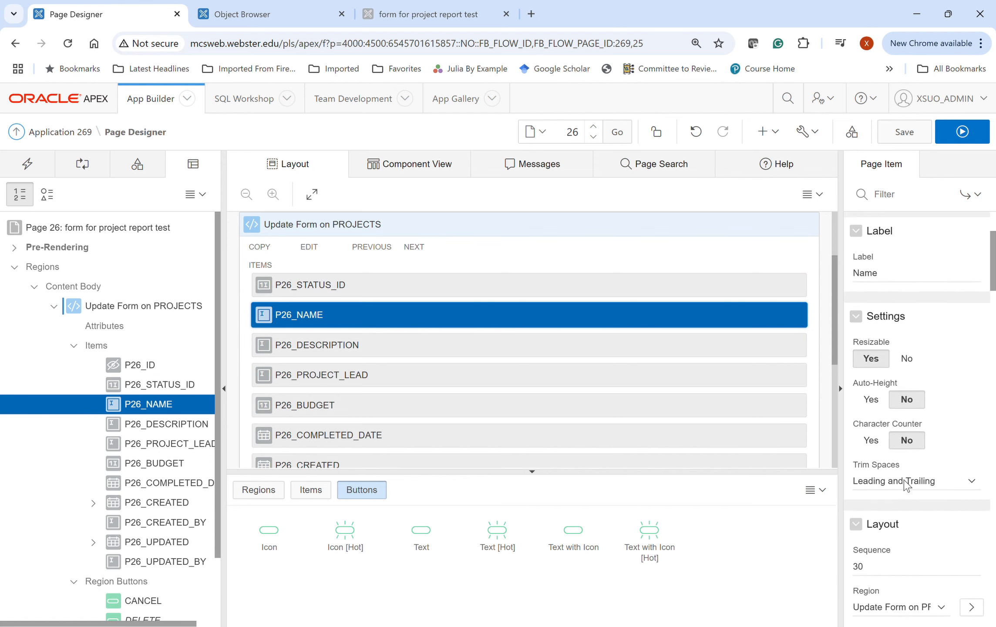
scroll(908, 483, "down", 12)
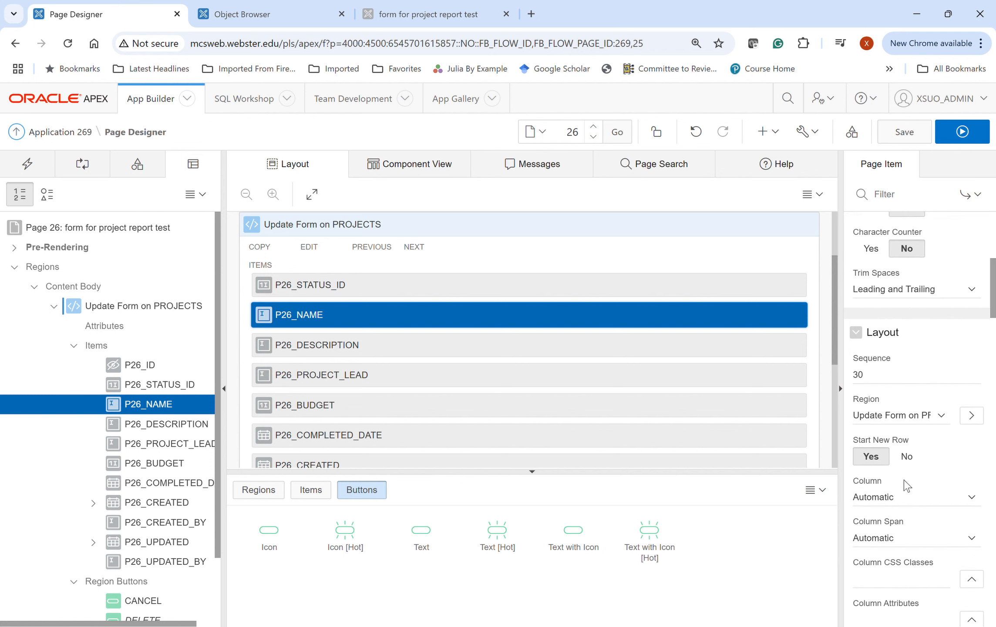
scroll(906, 484, "down", 10)
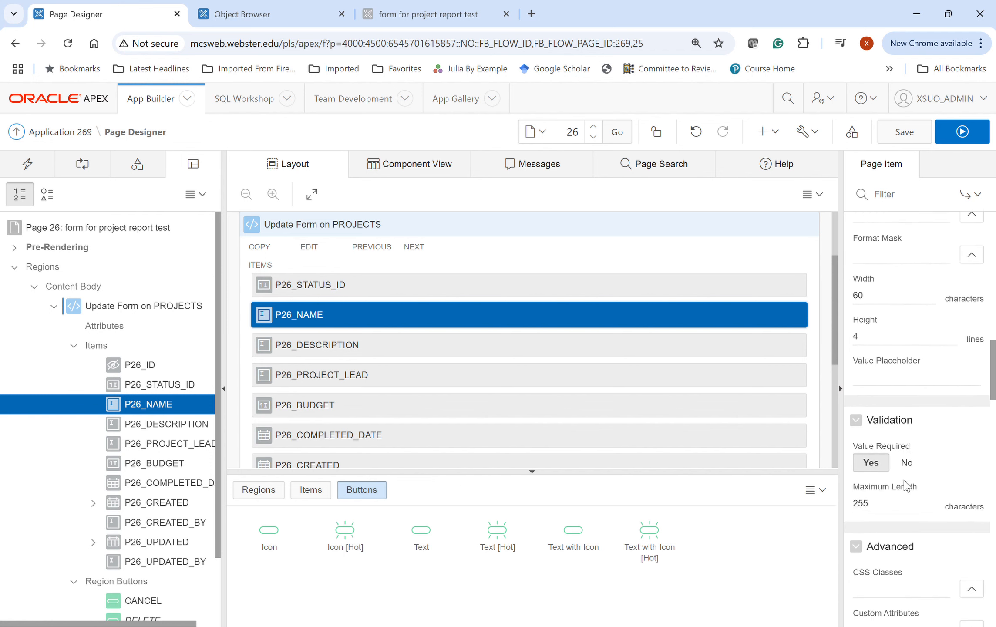
scroll(907, 485, "up", 5)
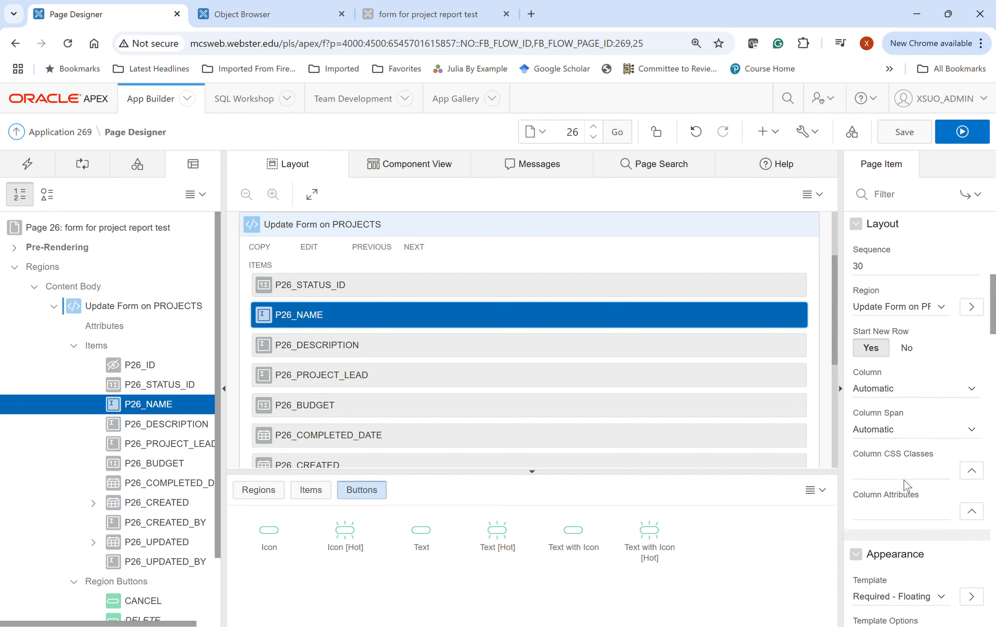
scroll(906, 484, "up", 1)
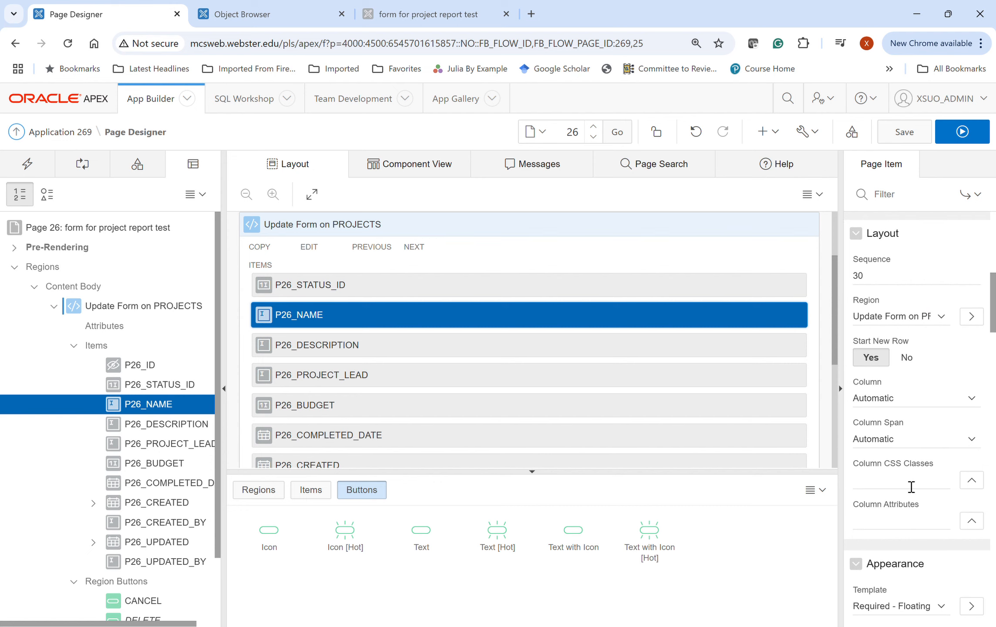
scroll(910, 485, "up", 2)
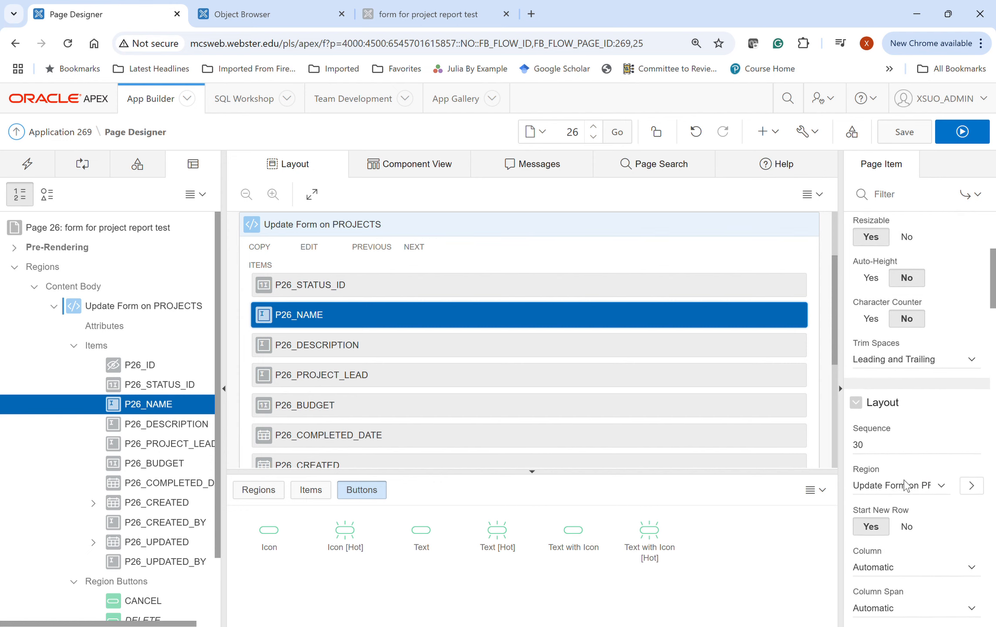
scroll(909, 485, "up", 1)
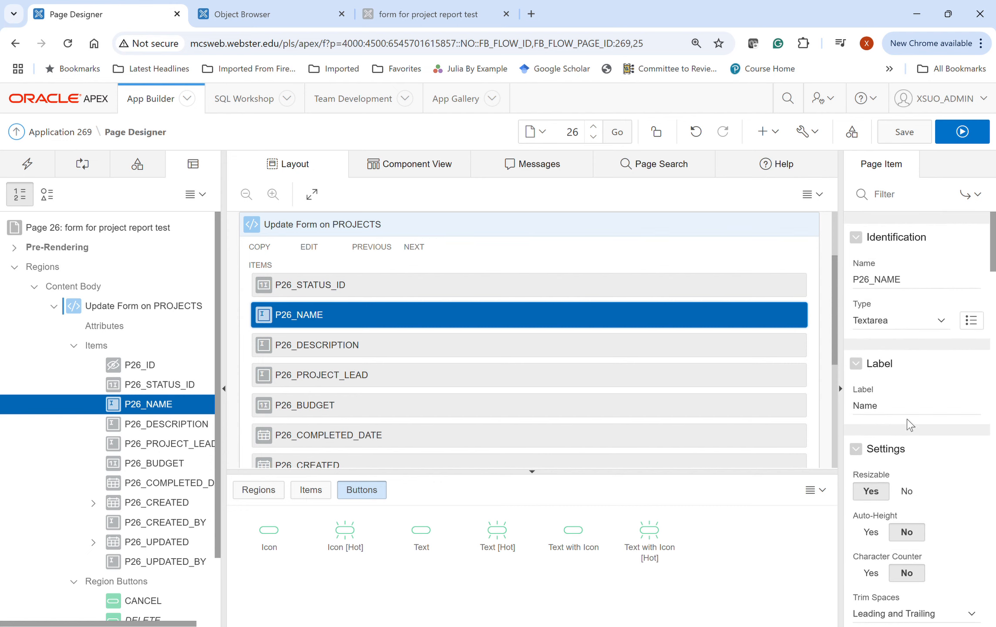
Examine P26_NAME's source, security, help and audit properties, and review its Value Required, size and Start New Row settings
scroll(907, 424, "down", 15)
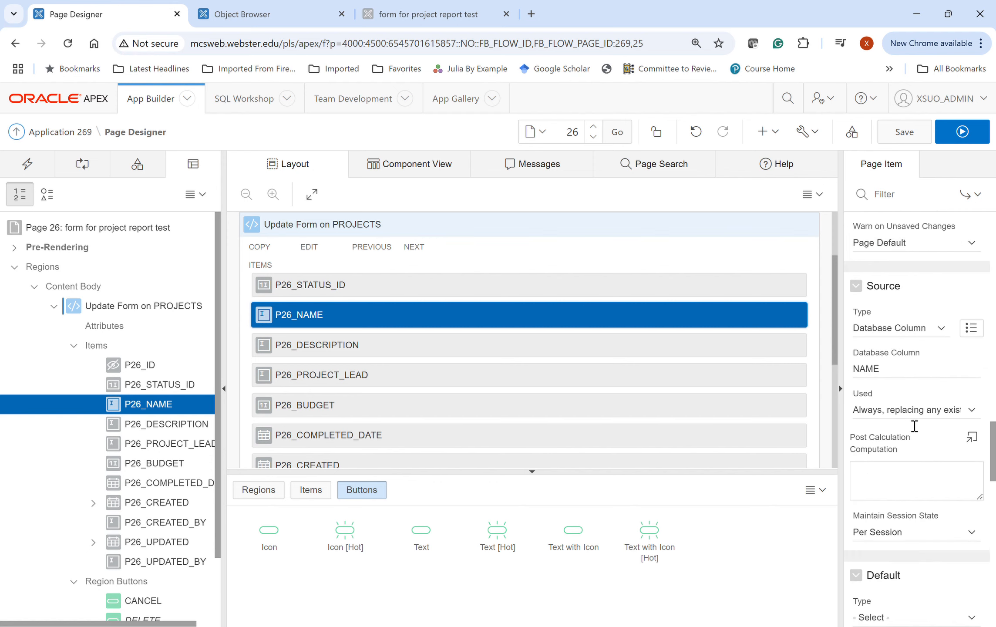
scroll(909, 425, "down", 10)
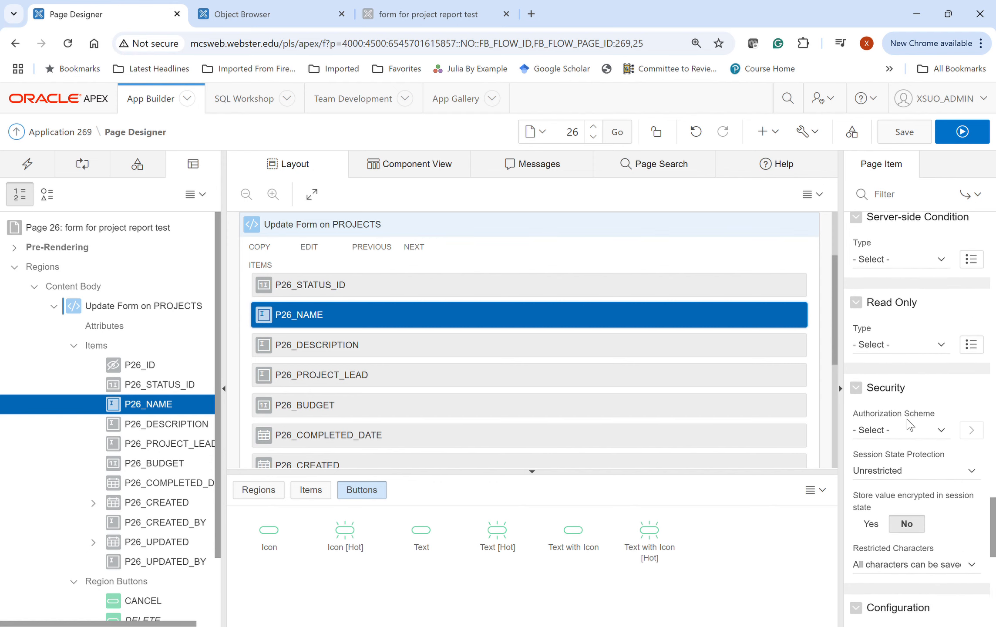
scroll(909, 422, "down", 5)
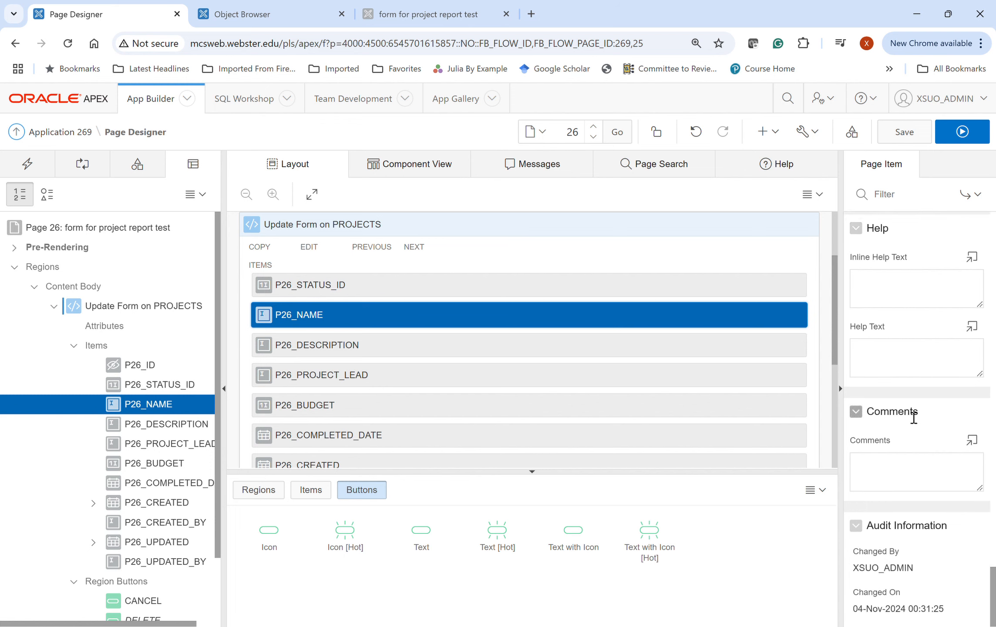
scroll(911, 414, "up", 13)
scroll(913, 417, "up", 8)
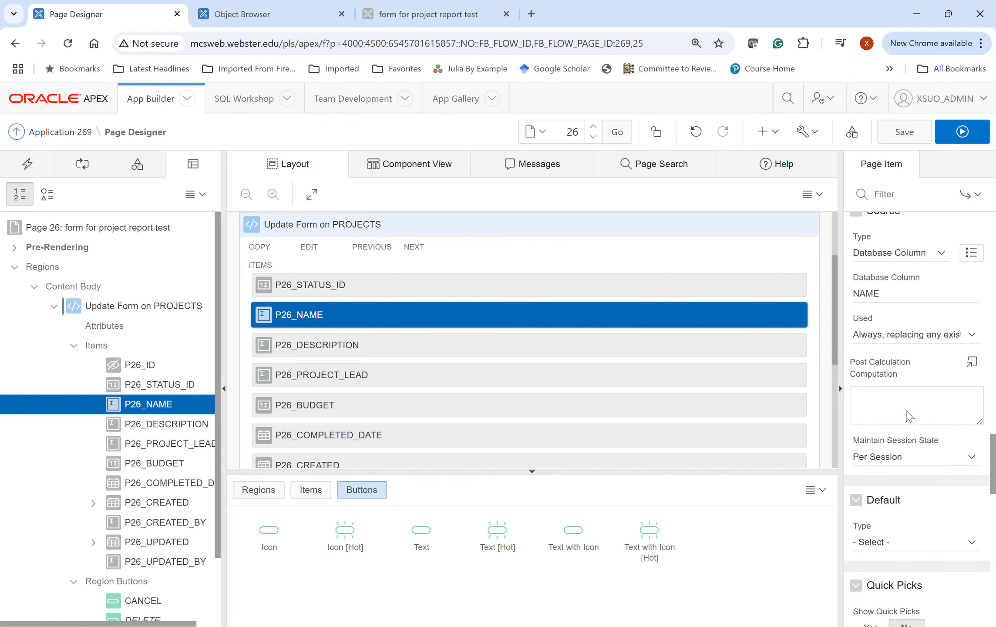
scroll(914, 417, "up", 1)
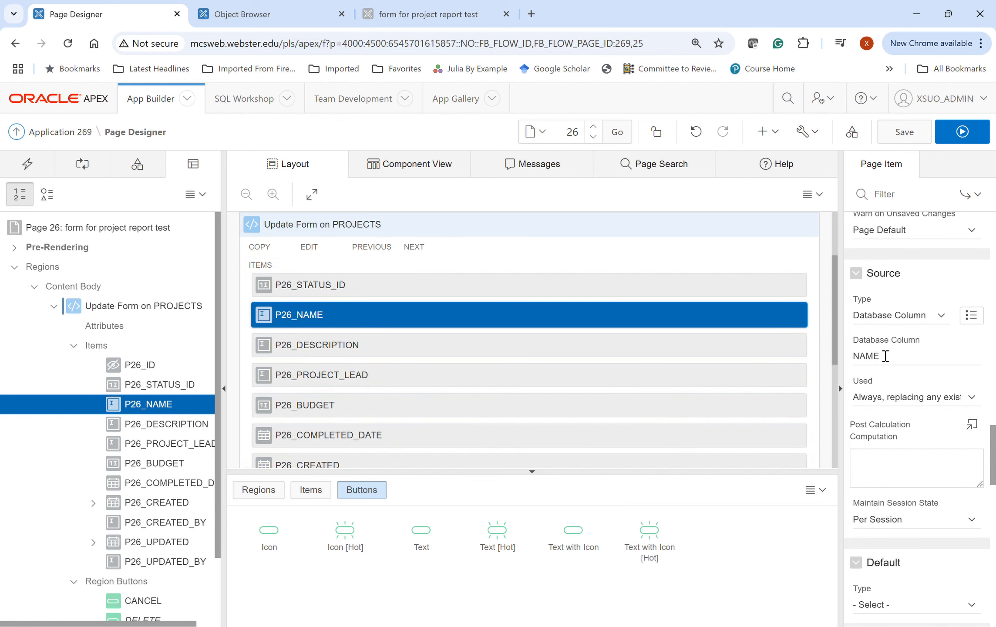
scroll(885, 356, "up", 1)
scroll(885, 356, "up", 6)
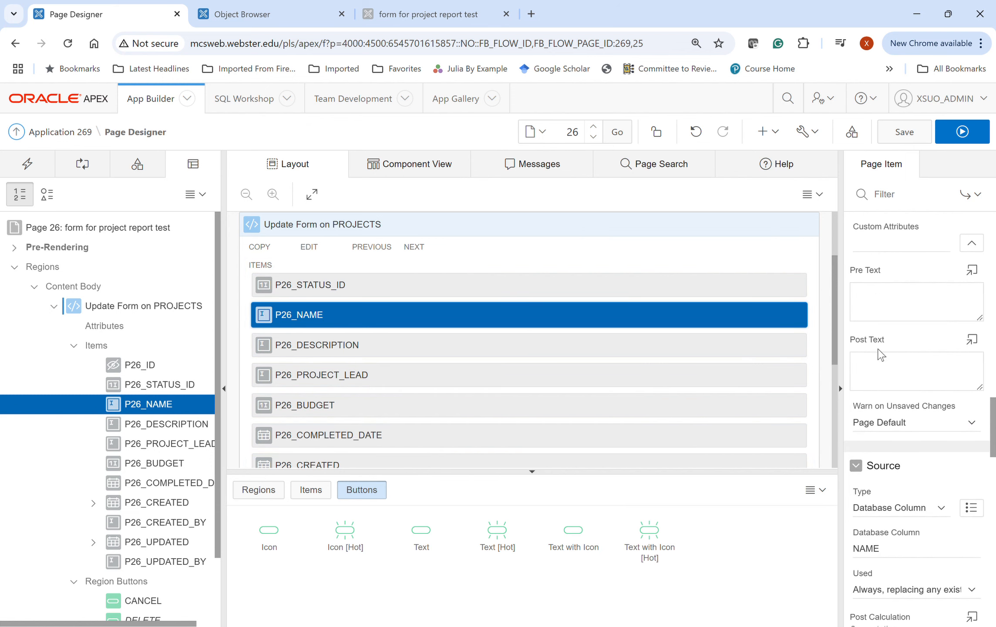
scroll(882, 355, "up", 3)
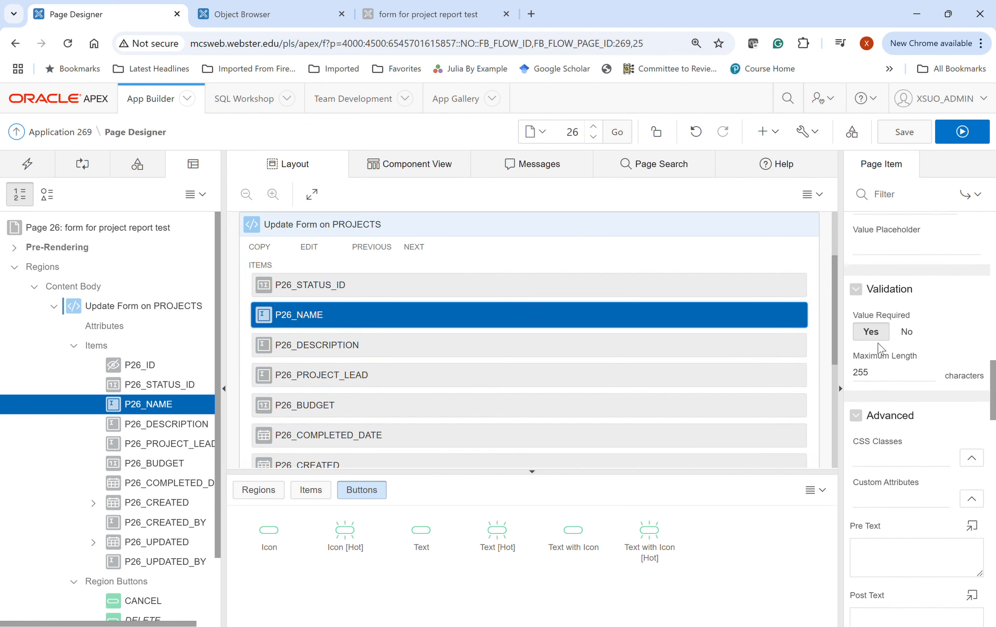
scroll(907, 337, "up", 2)
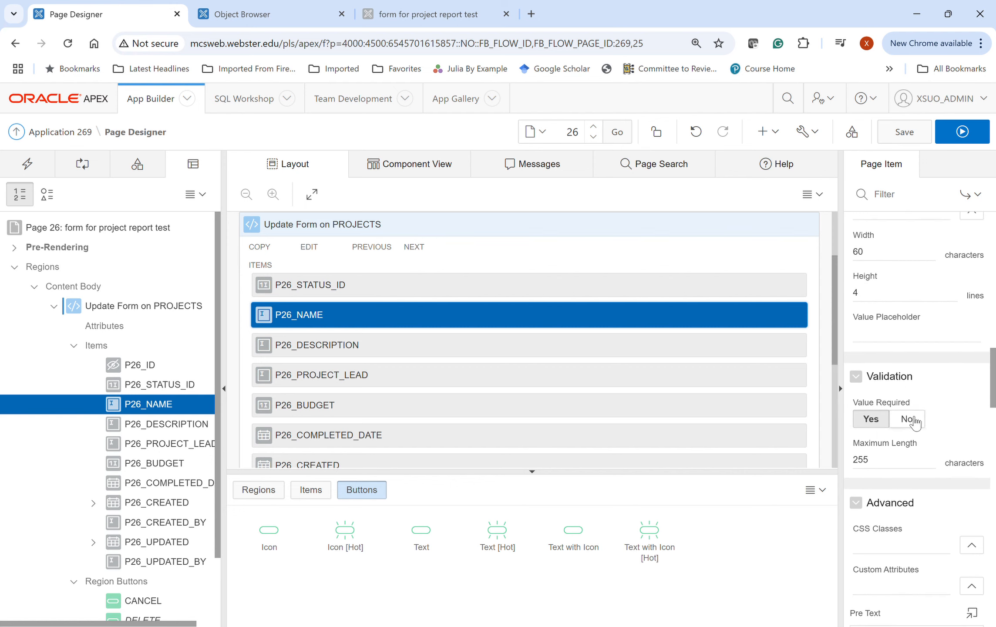
scroll(872, 422, "up", 2)
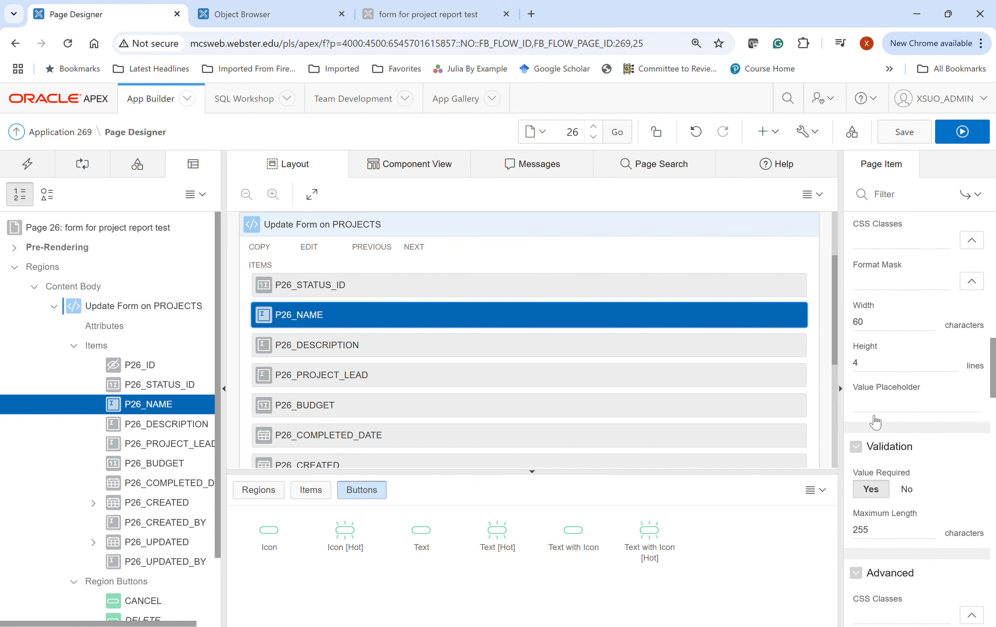
scroll(898, 518, "up", 3)
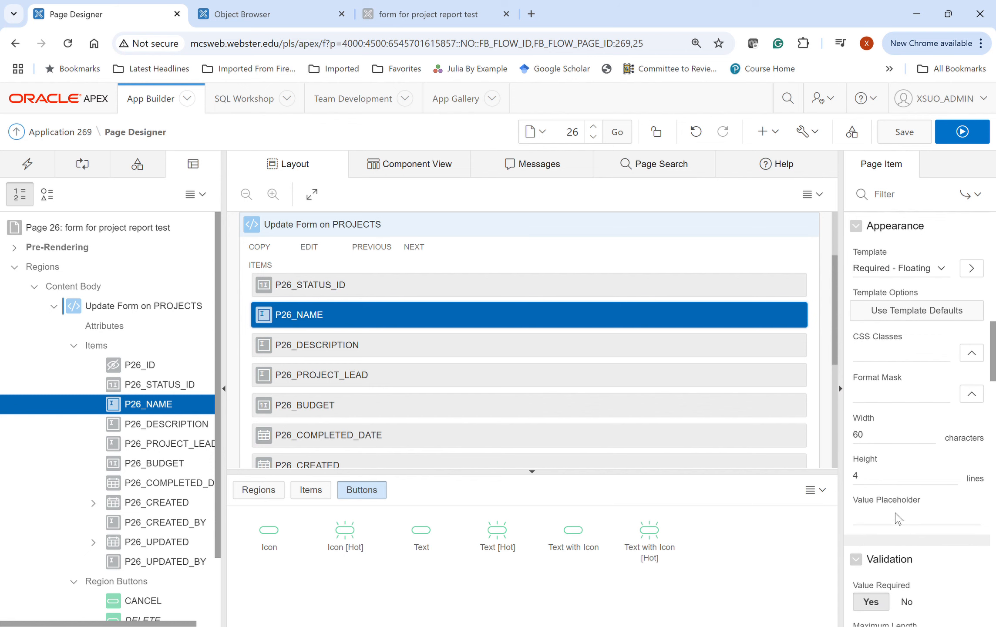
scroll(902, 519, "up", 8)
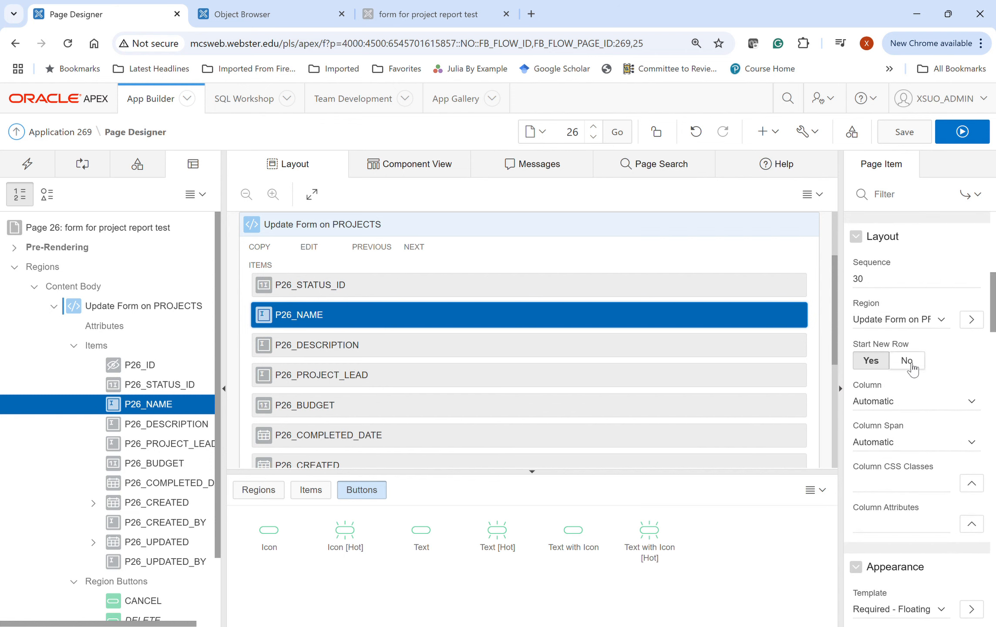
Set Start New Row to No for P26_NAME and P26_BUDGET so they sit beside P26_STATUS_ID and P26_PROJECT_LEAD
left_click(908, 360)
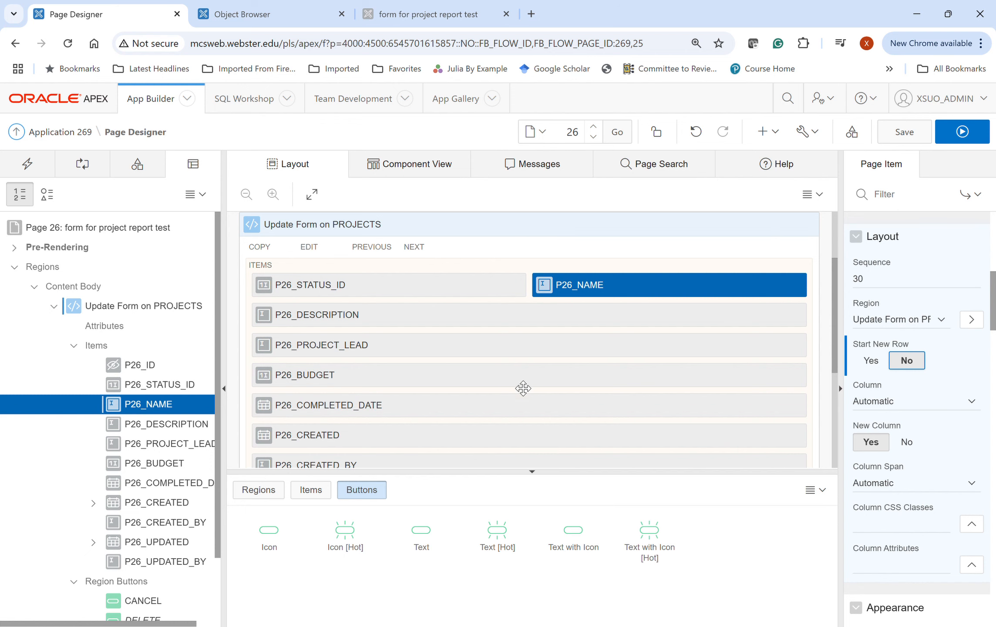
left_click(352, 375)
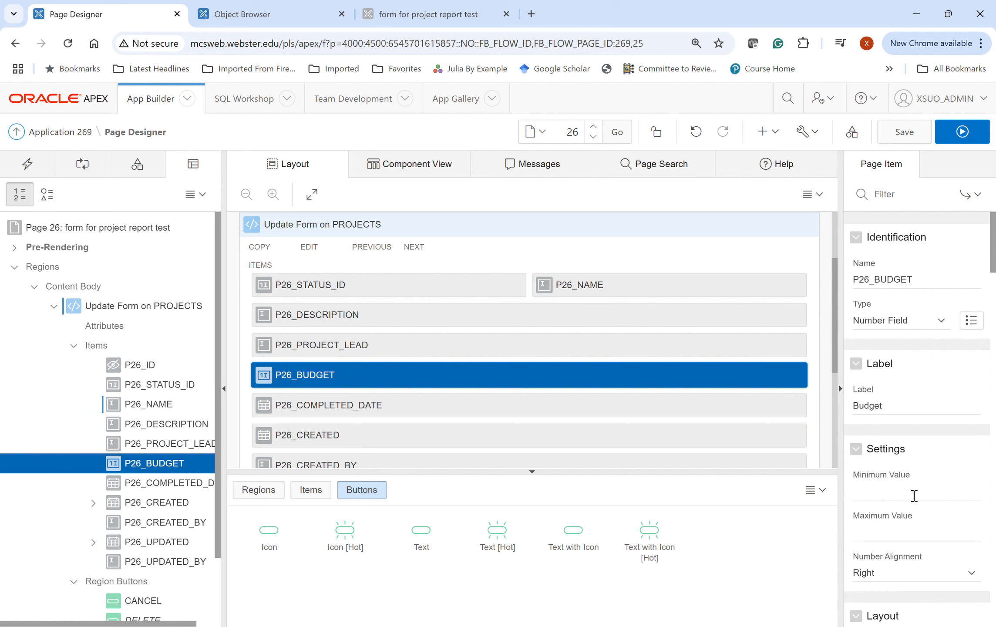
scroll(914, 496, "down", 3)
scroll(897, 522, "down", 3)
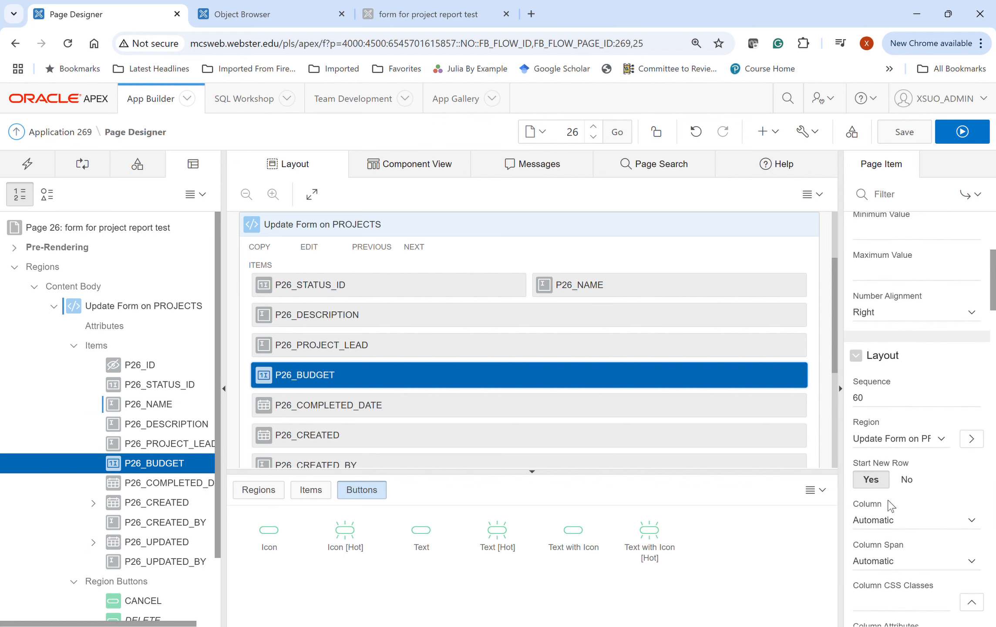
left_click(905, 479)
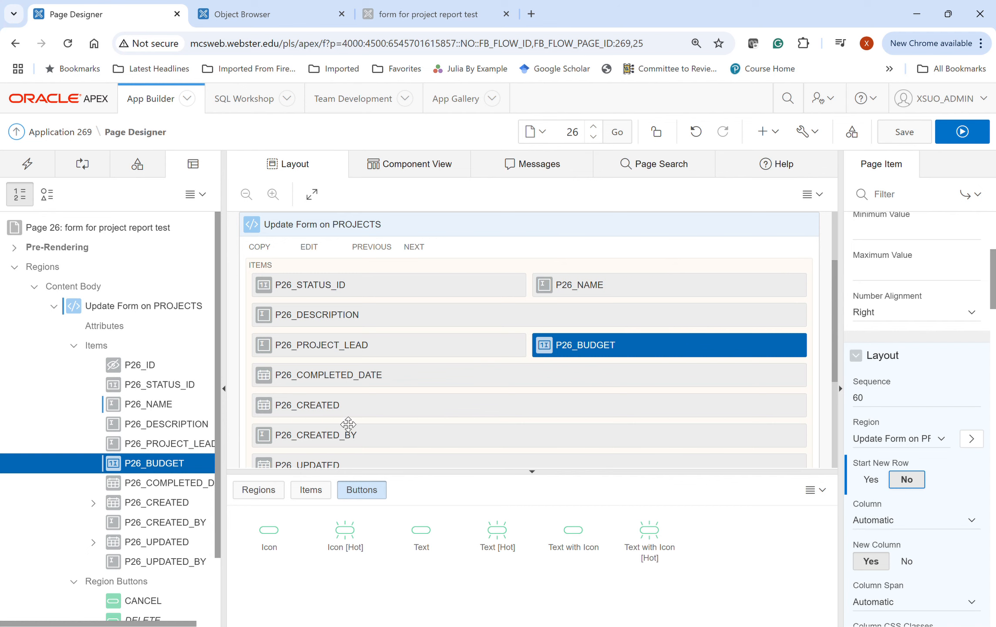
Set Start New Row to No for P26_CREATED so it shares a row with P26_COMPLETED_DATE
scroll(348, 440, "down", 1)
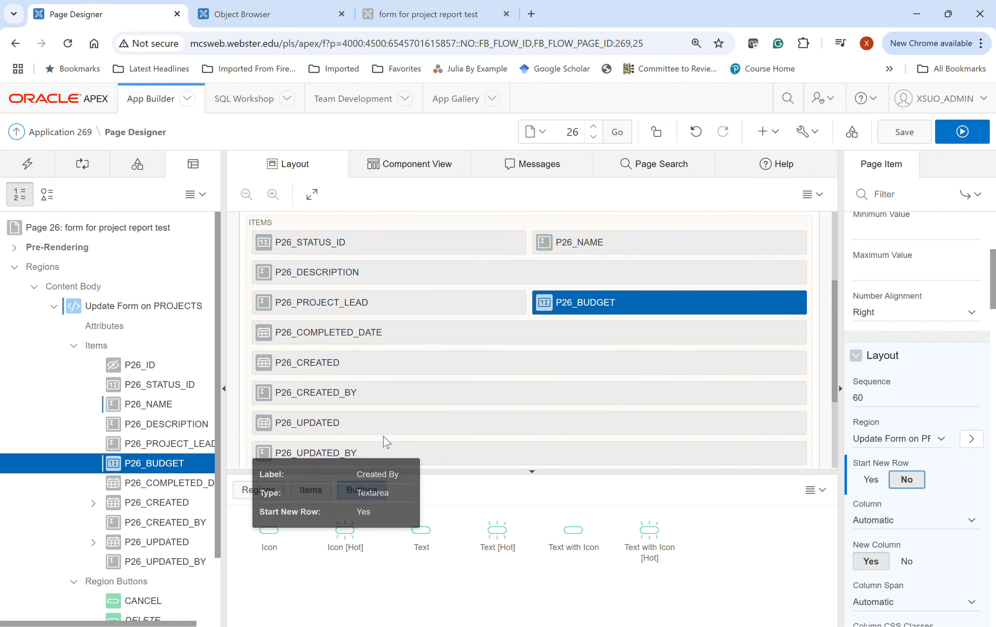
left_click(347, 368)
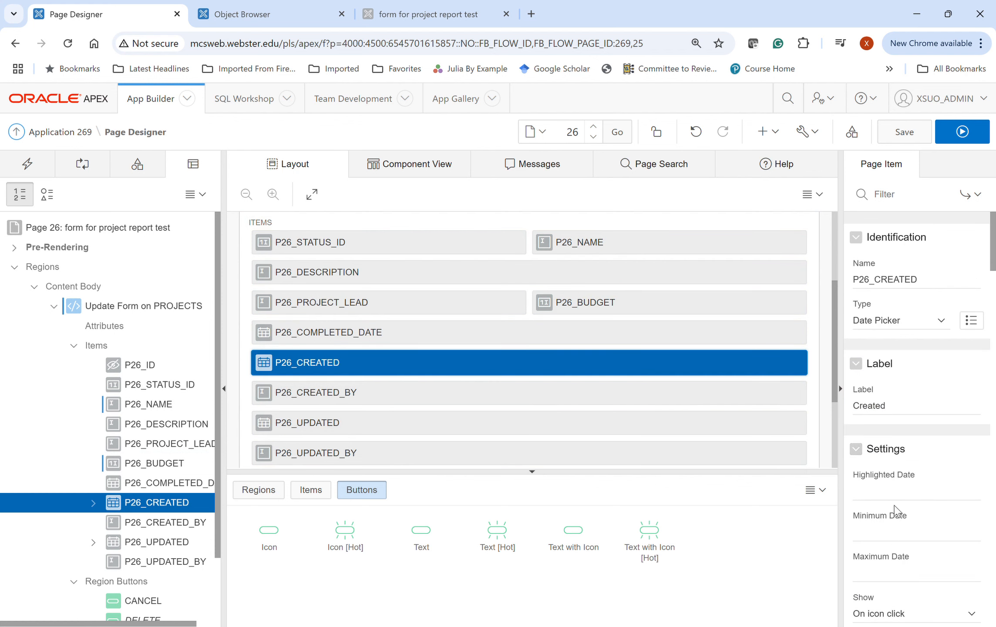
scroll(897, 514, "down", 5)
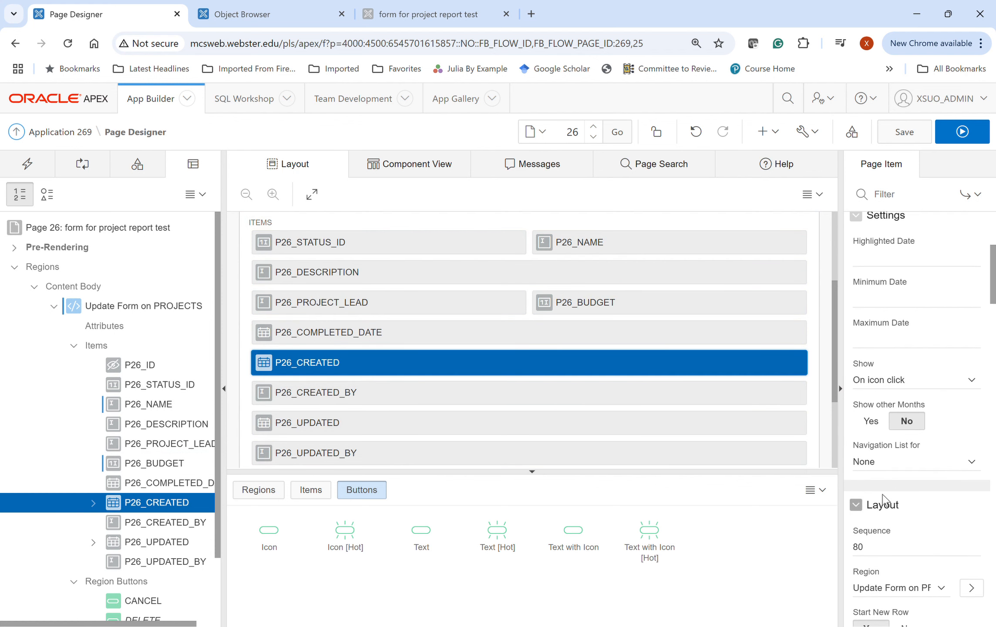
scroll(882, 446, "down", 3)
scroll(890, 502, "up", 5)
scroll(890, 501, "down", 5)
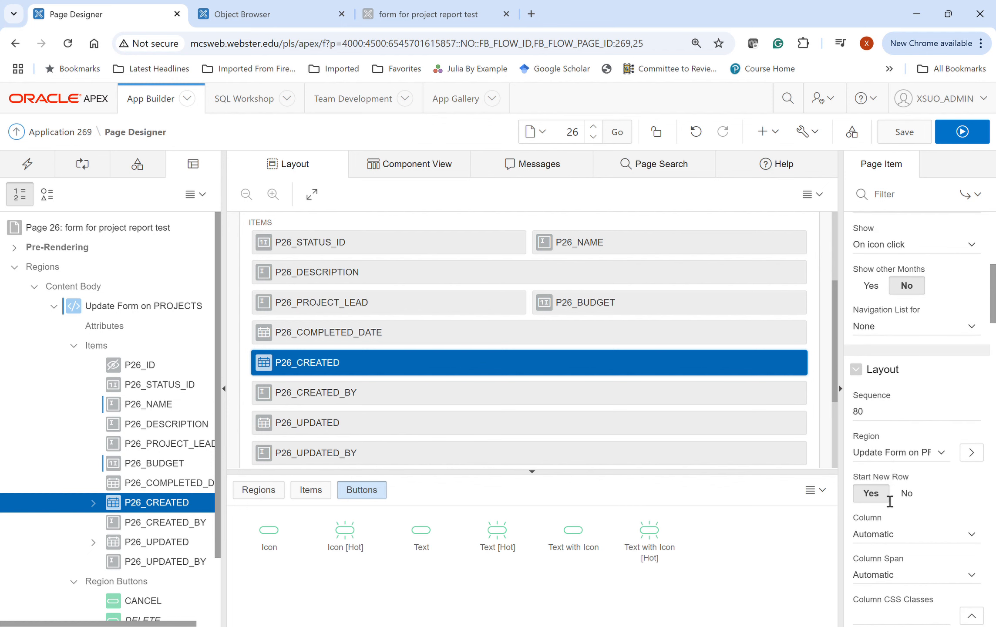
left_click(907, 493)
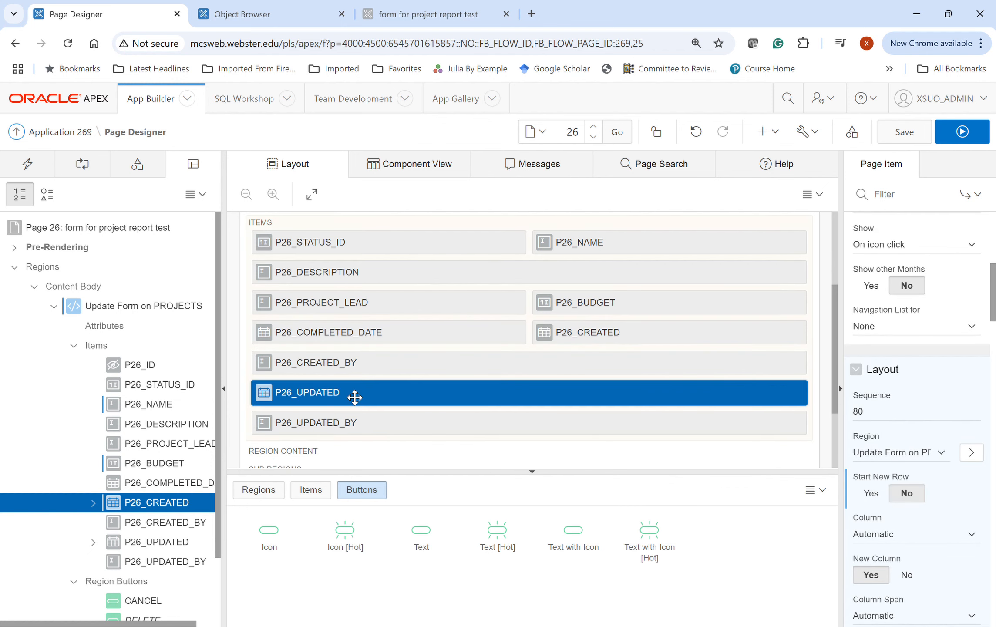
Set Start New Row to No for P26_UPDATED so it shares a row with P26_CREATED_BY
left_click(333, 397)
scroll(896, 507, "down", 7)
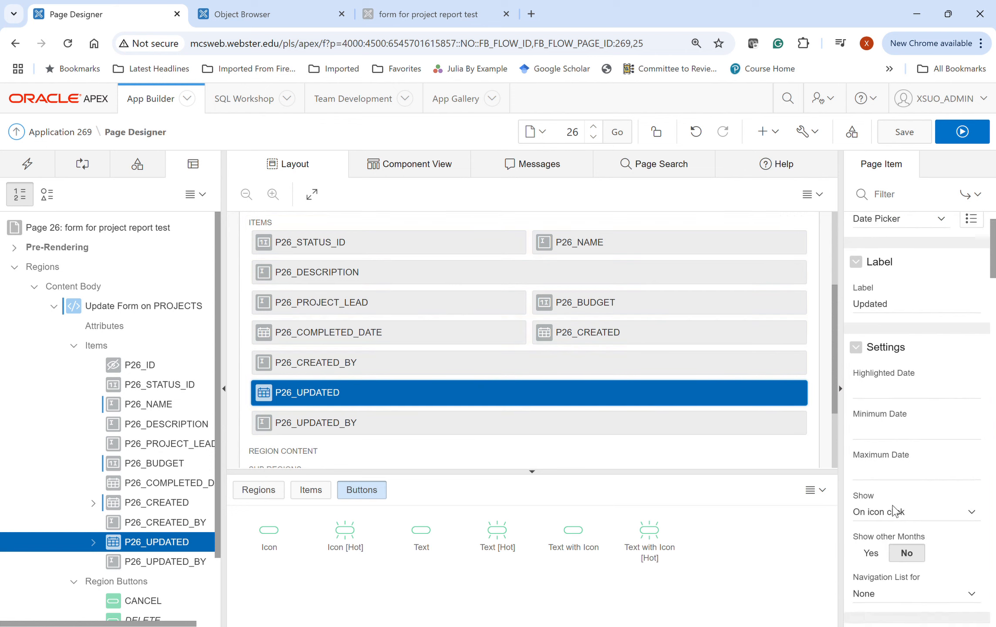
scroll(904, 387, "down", 3)
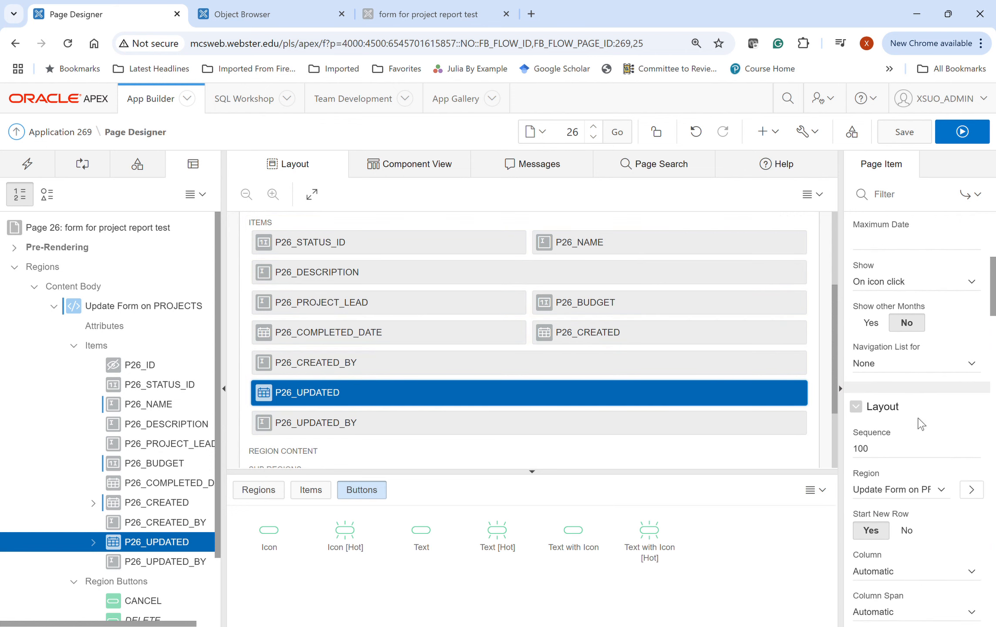
scroll(877, 505, "up", 8)
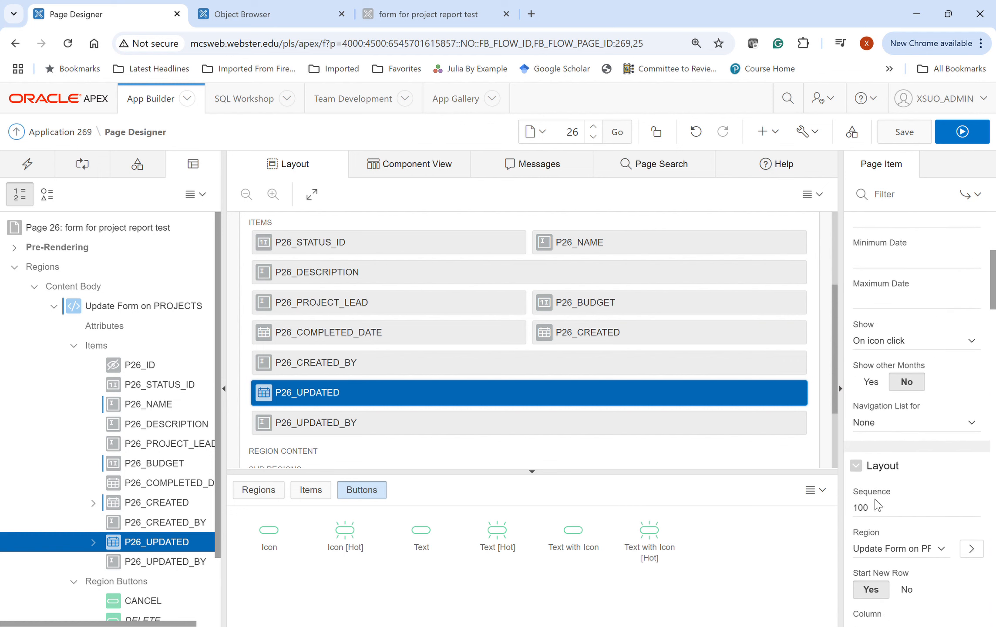
scroll(877, 504, "down", 8)
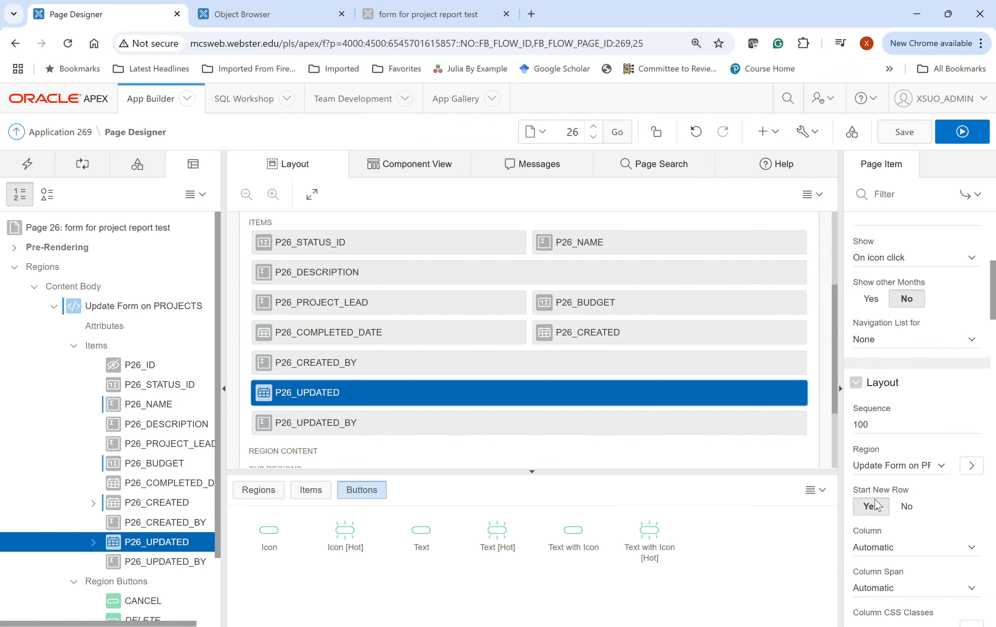
left_click(916, 424)
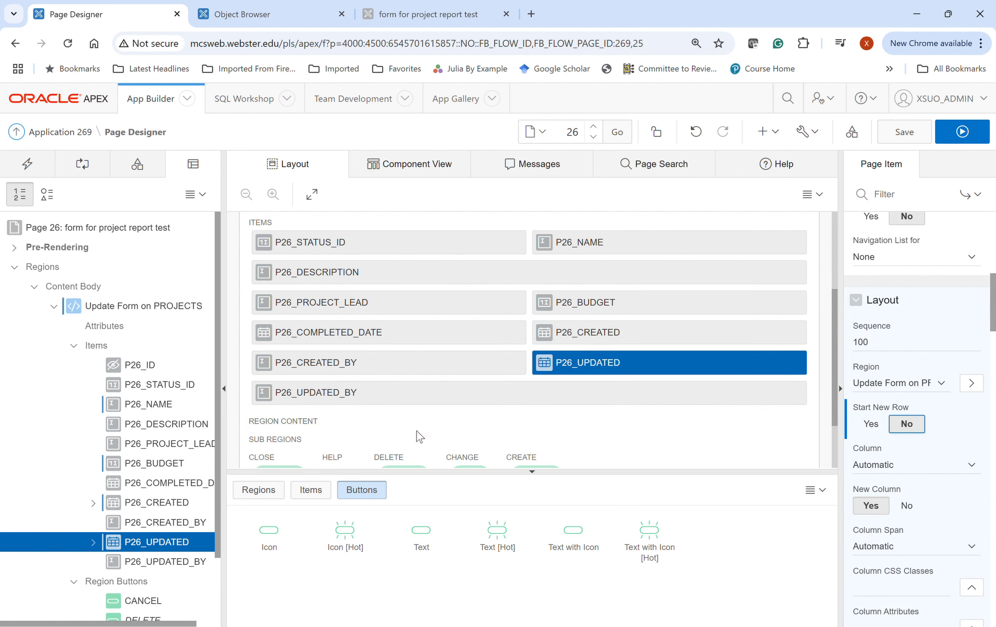
Examine the layout settings of P26_UPDATED_BY and the arrangement of the form items, ending with P26_UPDATED selected
left_click(365, 398)
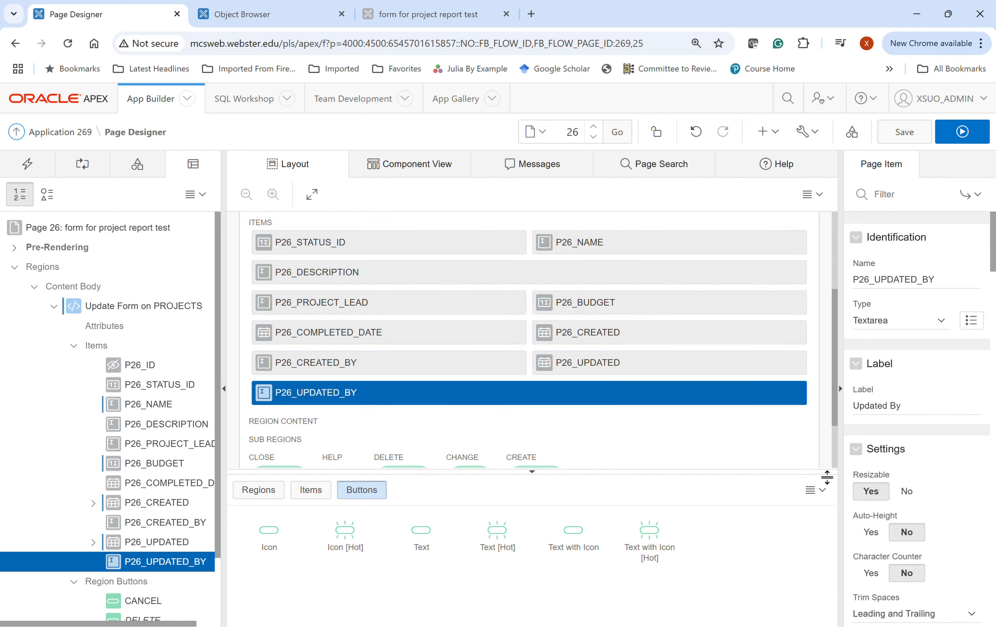
scroll(954, 477, "down", 6)
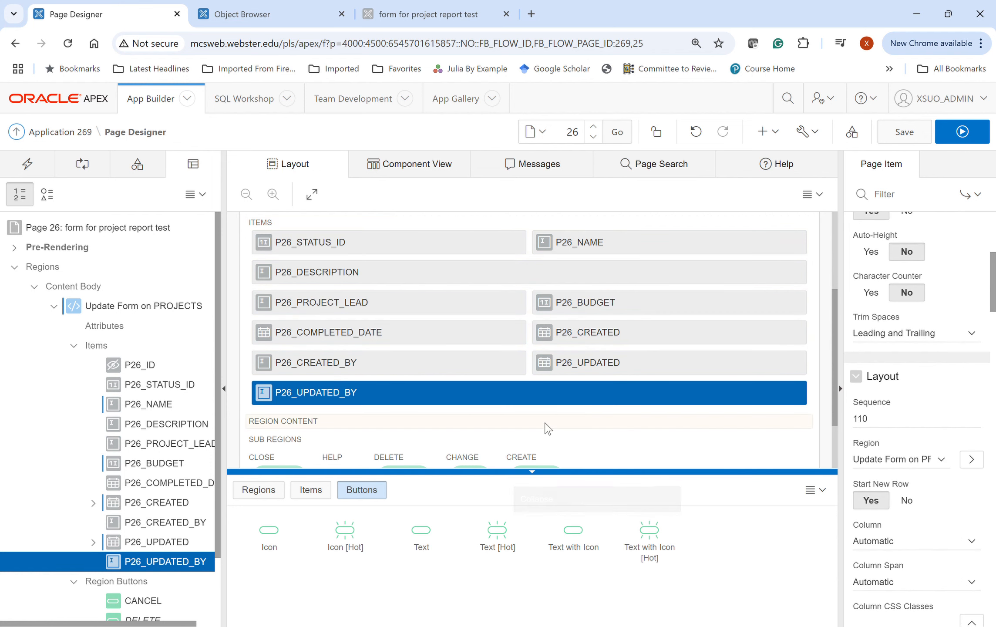
scroll(463, 404, "up", 1)
scroll(465, 406, "down", 1)
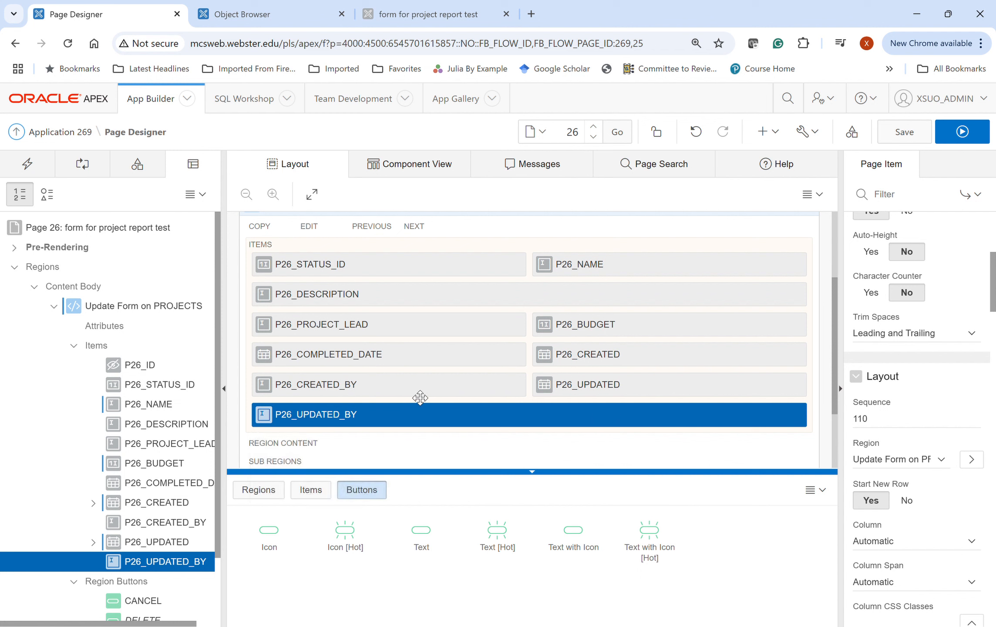
mouse_move(567, 395)
left_mouse_down()
mouse_move(518, 370)
mouse_move(556, 396)
mouse_move(570, 389)
mouse_move(570, 372)
mouse_move(571, 380)
left_mouse_up()
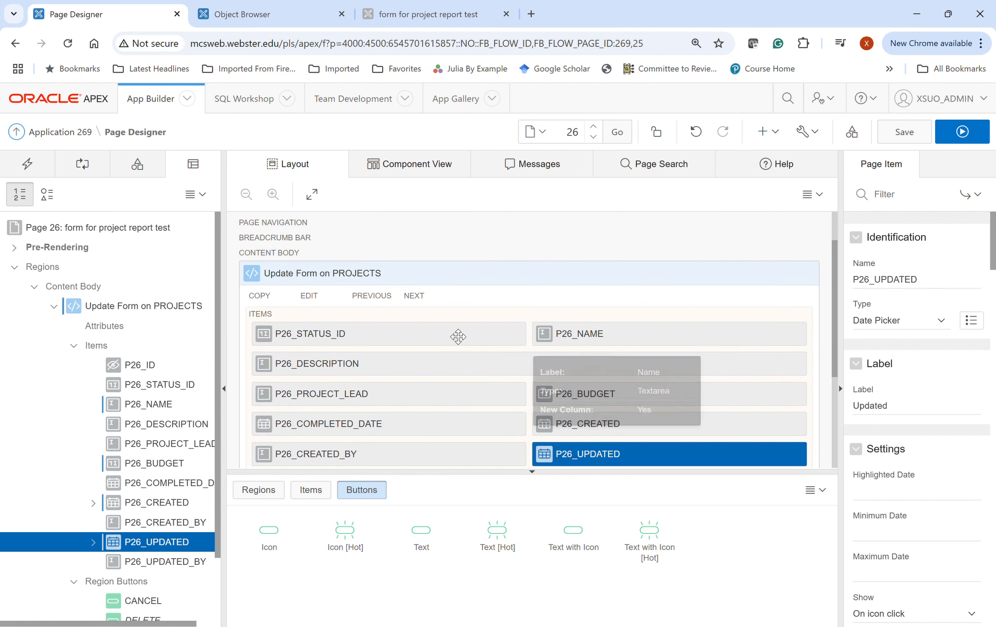
Change the type of the P26_STATUS_ID item to Select List
left_click(419, 339)
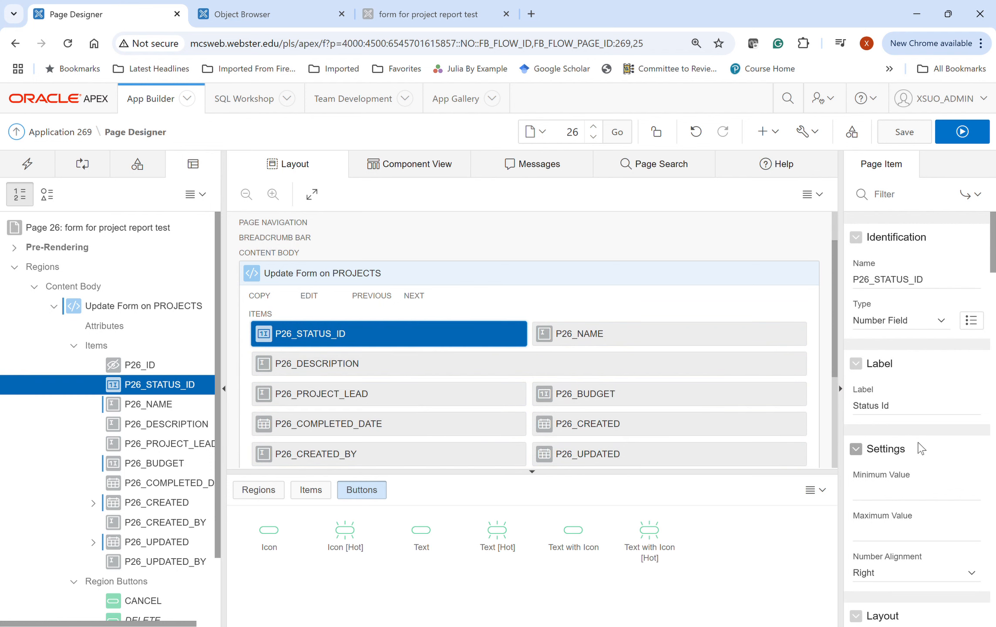
scroll(918, 449, "down", 4)
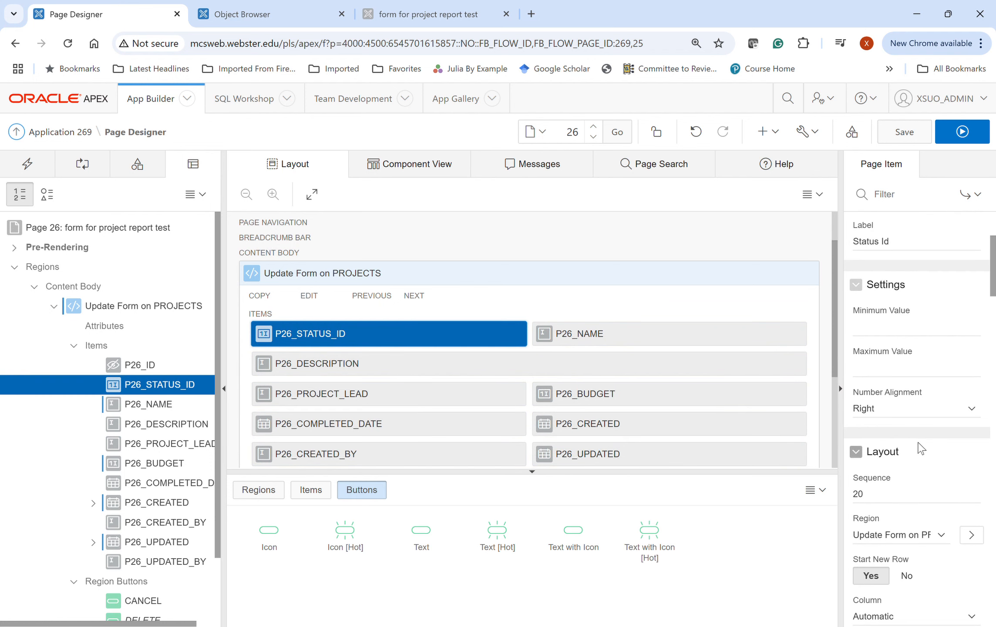
scroll(921, 448, "up", 4)
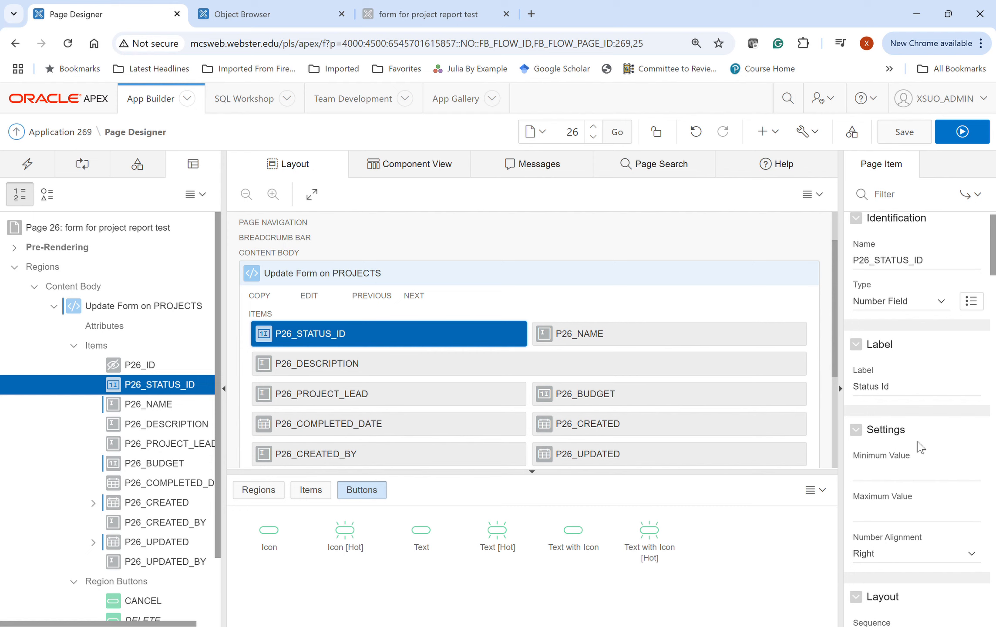
left_click(926, 302)
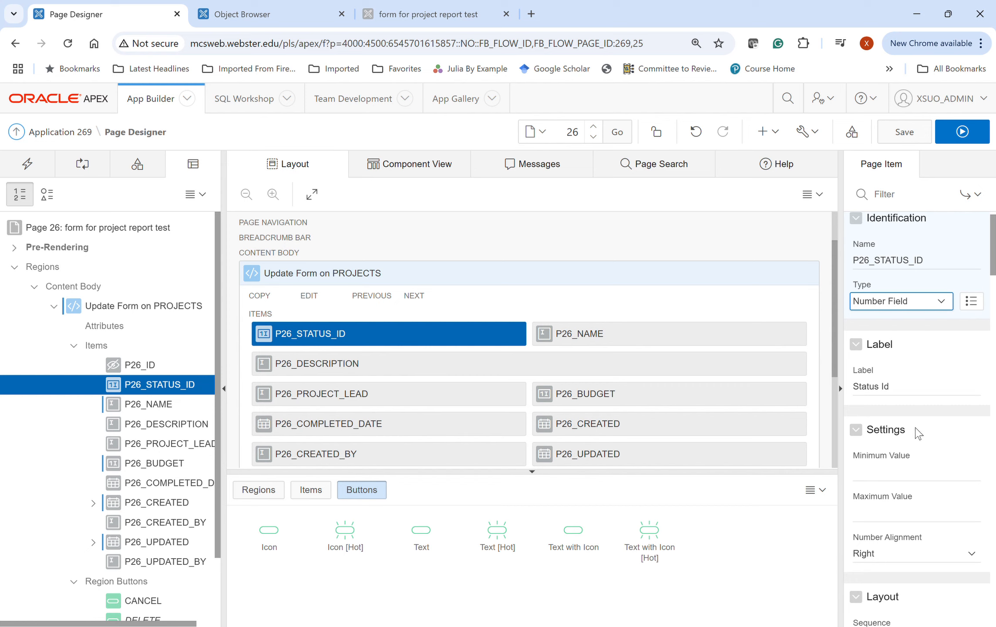
left_click(897, 522)
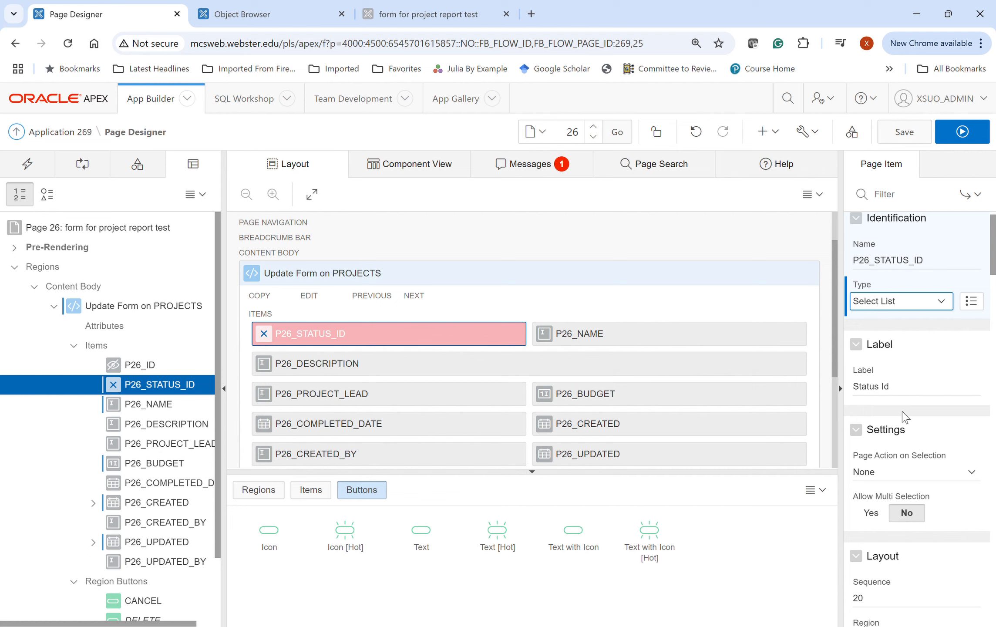
Set P26_STATUS_ID's list of values type to Shared Component and choose the list beginning with SAMPLE$PROJECTS.STA
scroll(904, 416, "down", 6)
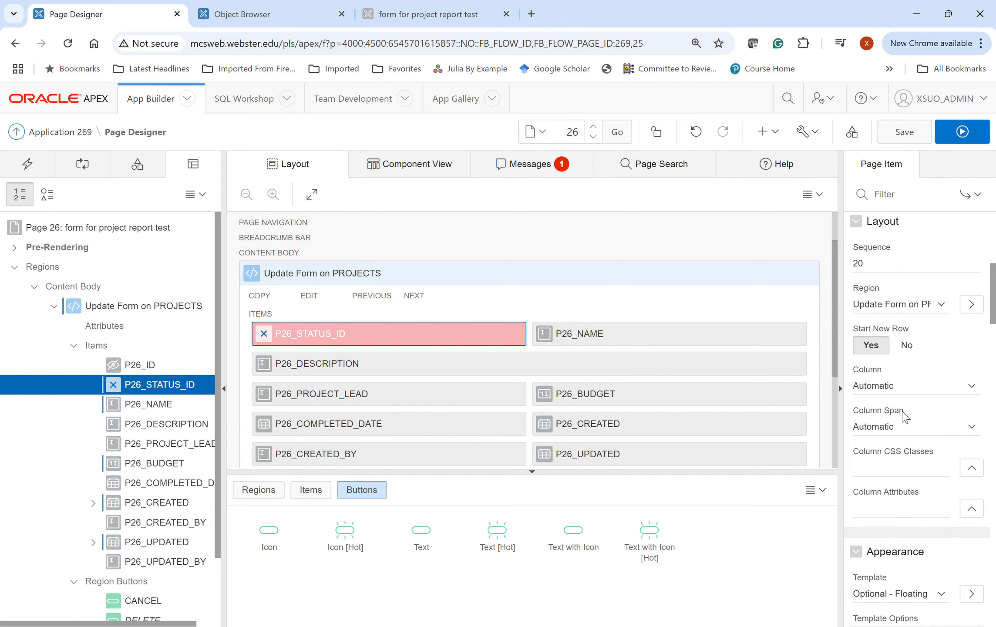
scroll(903, 416, "down", 10)
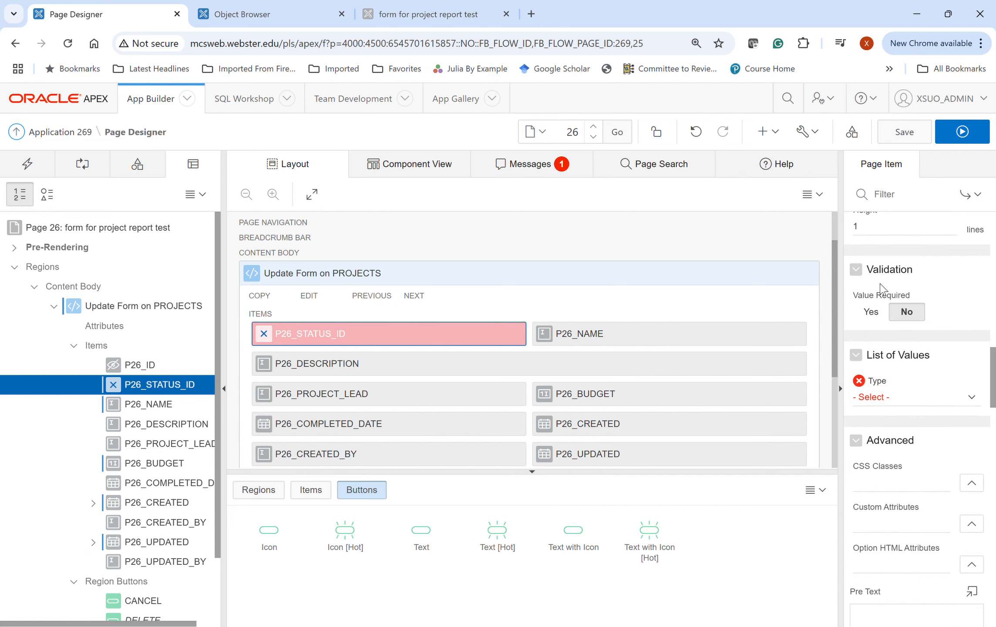
left_click(921, 393)
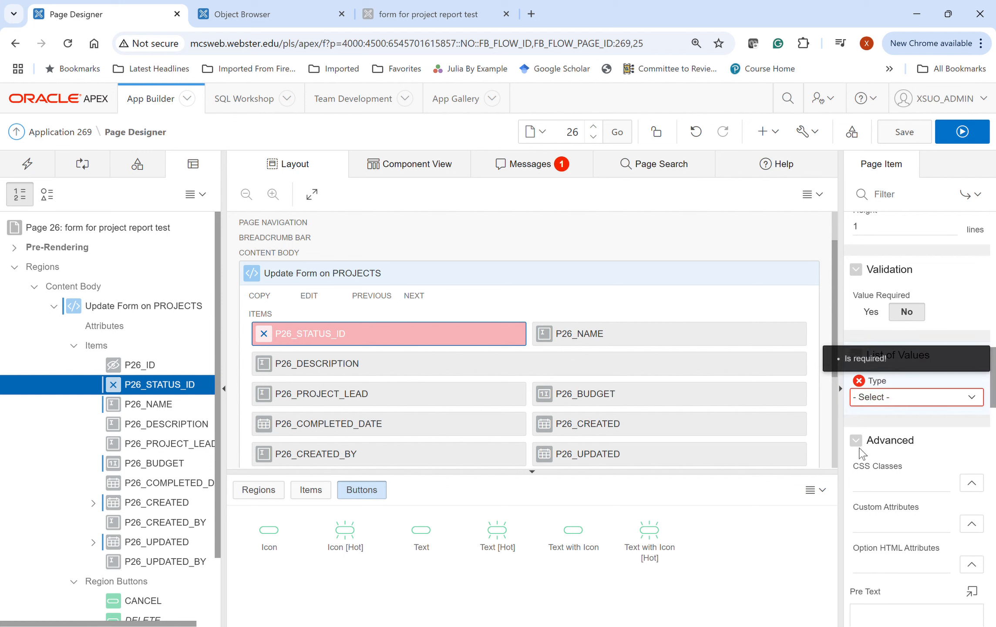
key("Down")
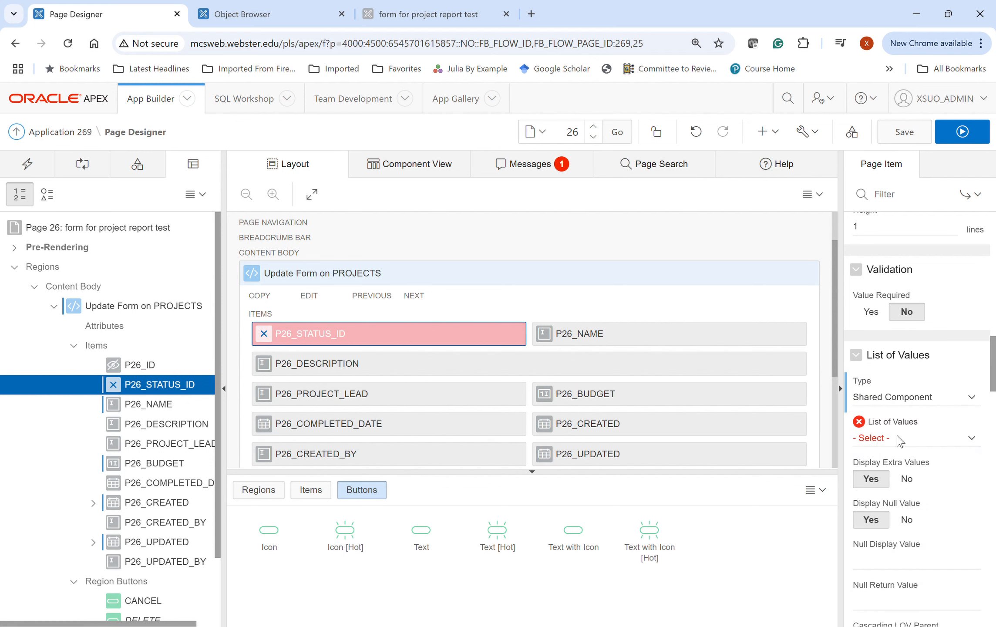
left_click(900, 441)
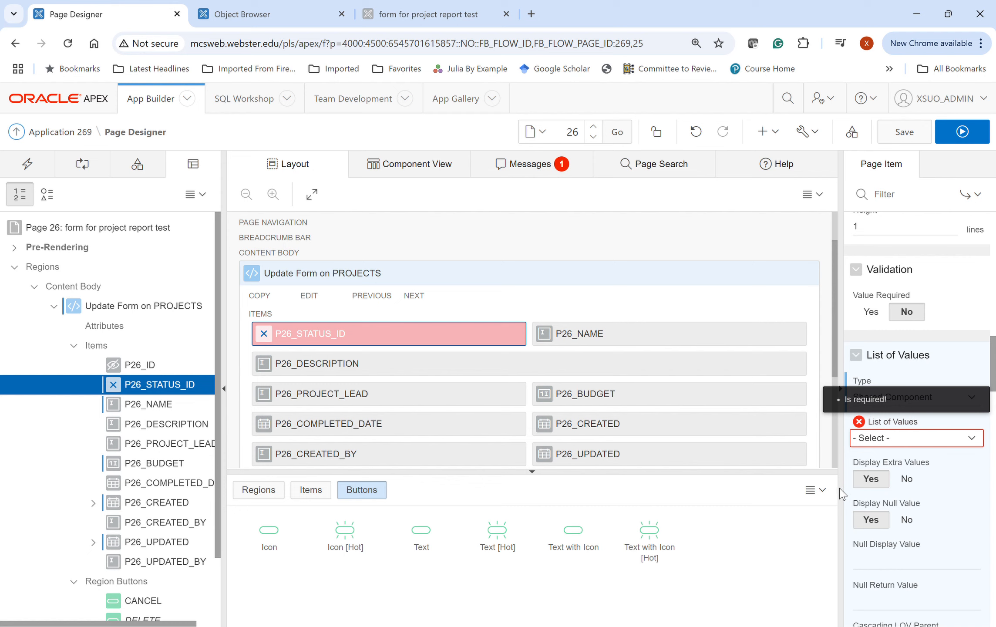
left_click(956, 490)
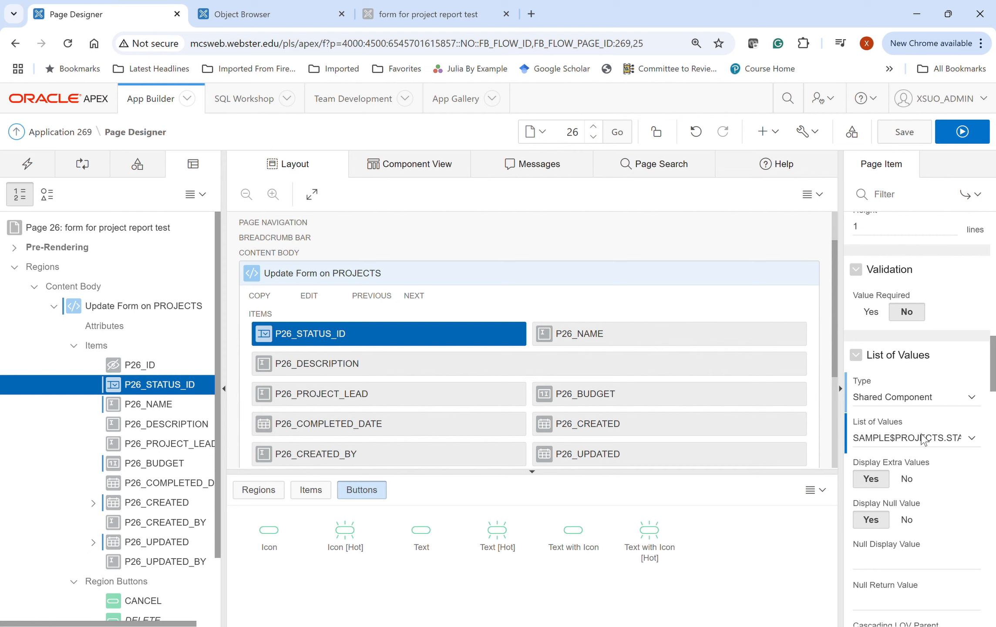
Check P26_STATUS_ID's remaining default, security and configuration properties, and save and run page 26
scroll(923, 439, "down", 15)
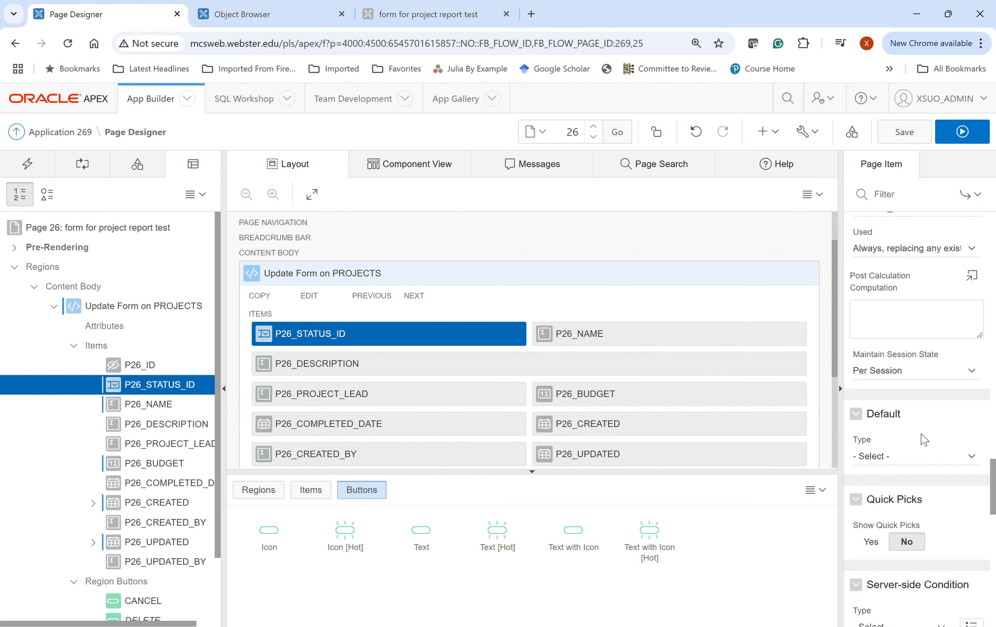
scroll(923, 439, "down", 9)
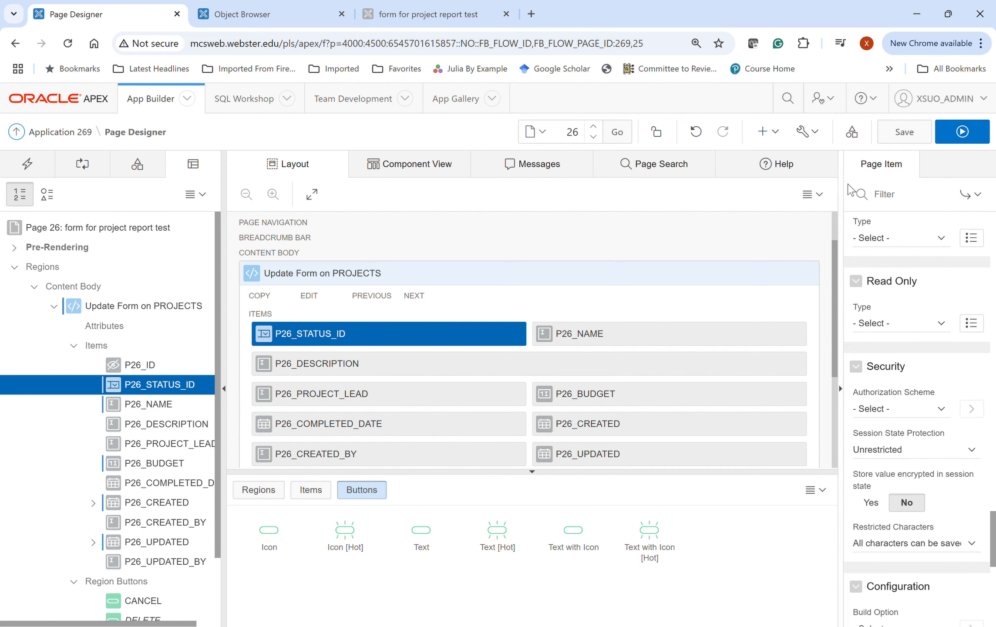
left_click(962, 132)
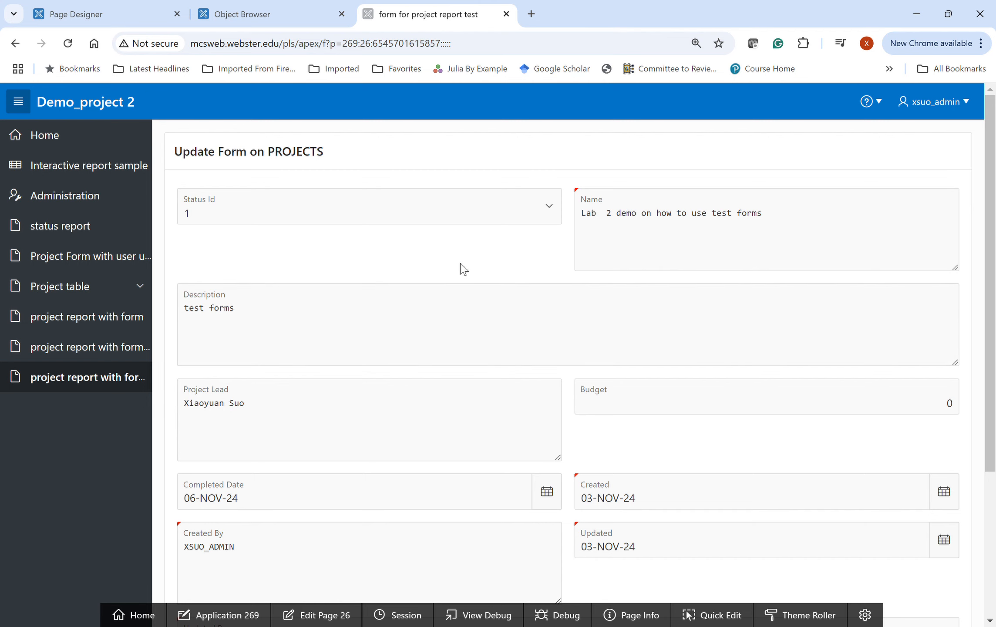
Review the layout of the running Update Form on PROJECTS and test the Status Id drop-down, leaving its selection at 1
scroll(464, 268, "down", 5)
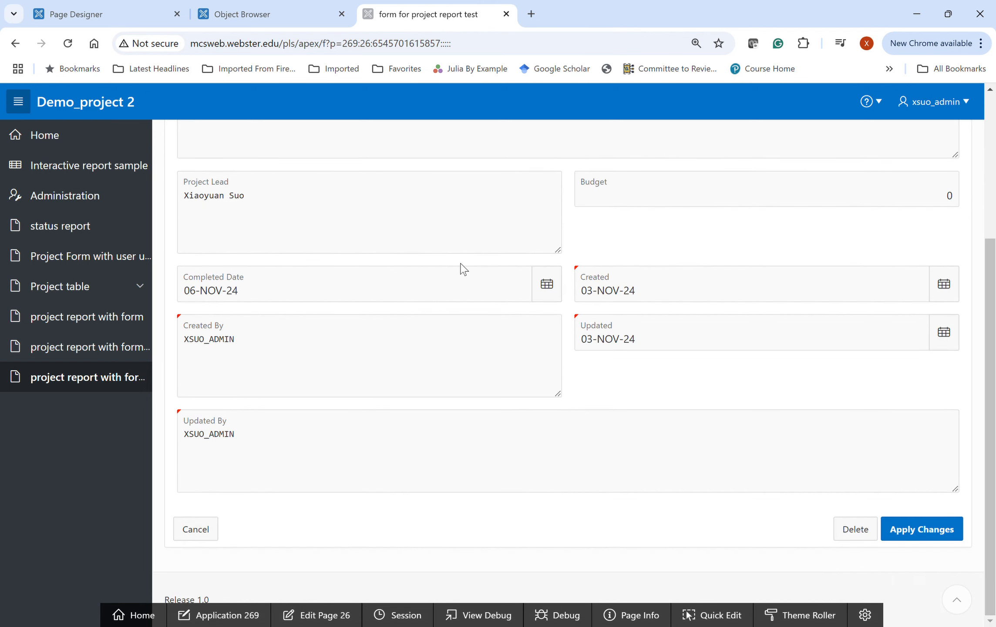
scroll(464, 269, "up", 5)
scroll(464, 269, "down", 1)
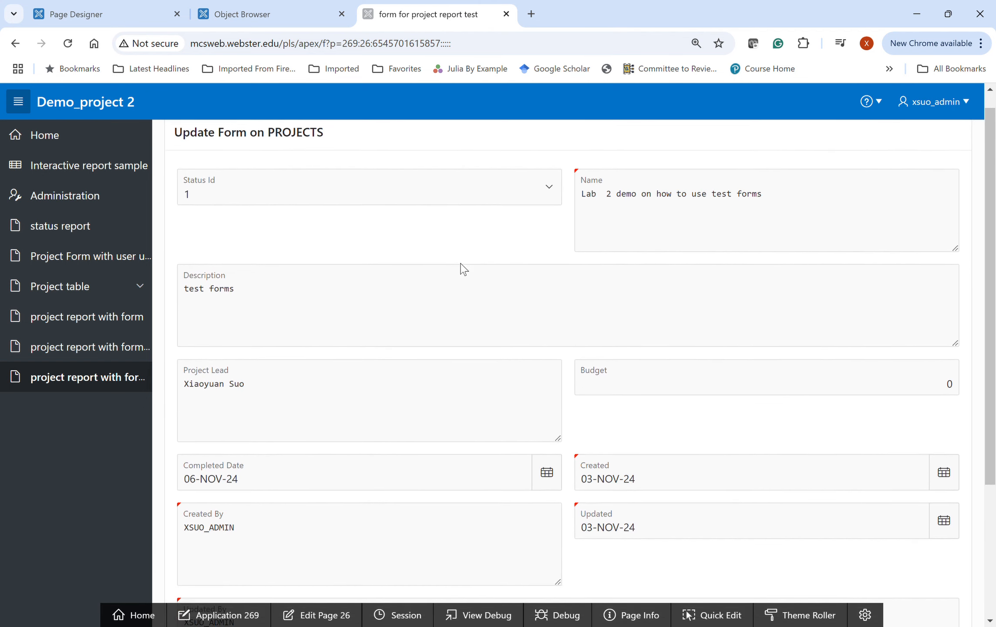
scroll(464, 269, "up", 1)
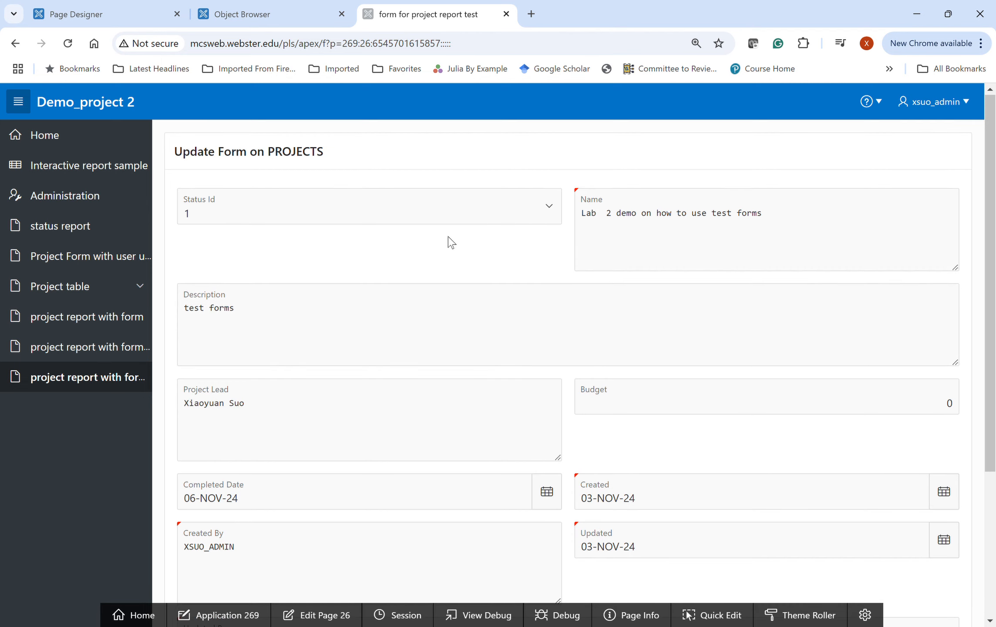
left_click(547, 215)
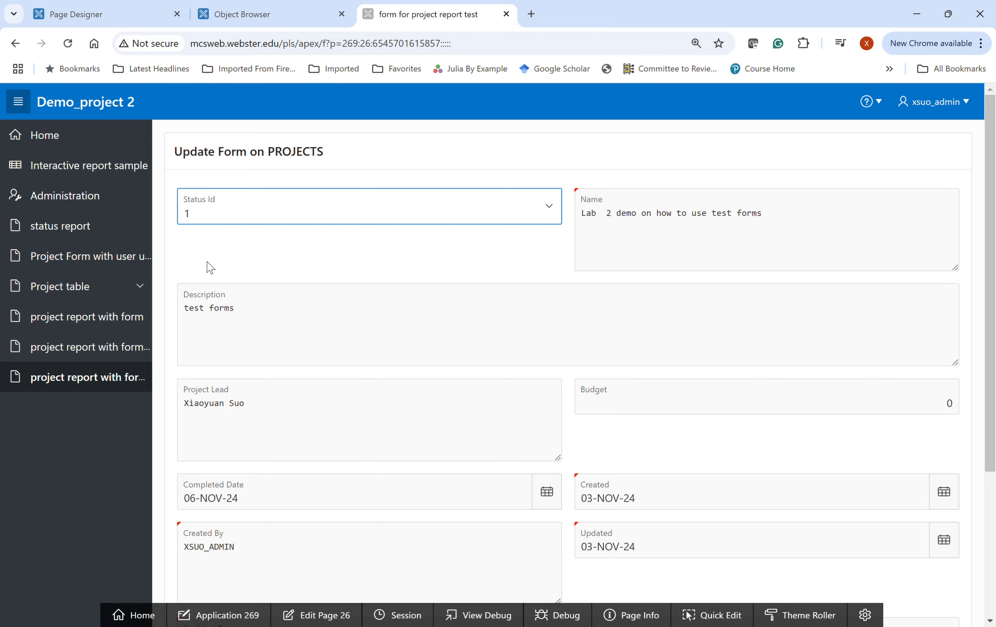
key("Down")
key("Up")
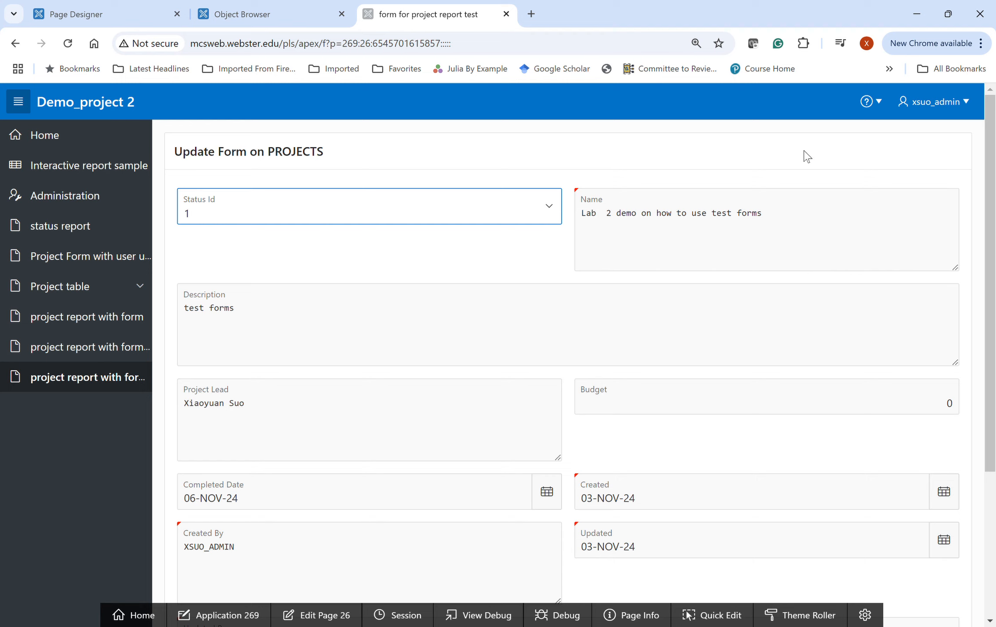